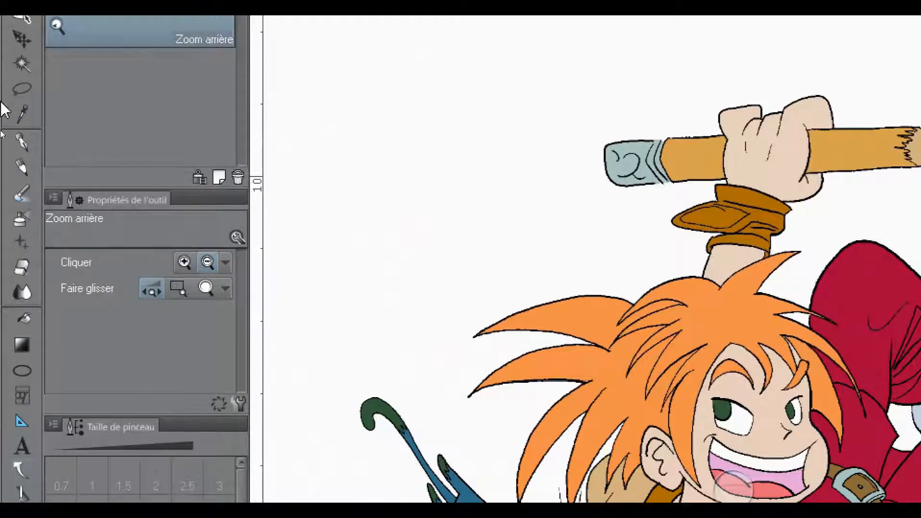
Select different hair and skin areas of the boy one at a time with the Auto select wand in new-selection mode.
{"action": "left_click", "coordinate": [21, 60]}
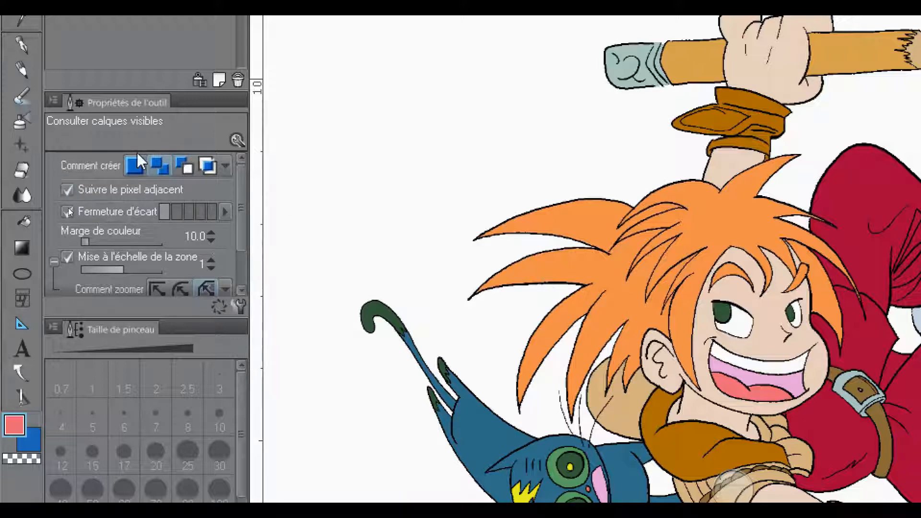
{"action": "left_click", "coordinate": [645, 314]}
{"action": "left_click", "coordinate": [664, 217]}
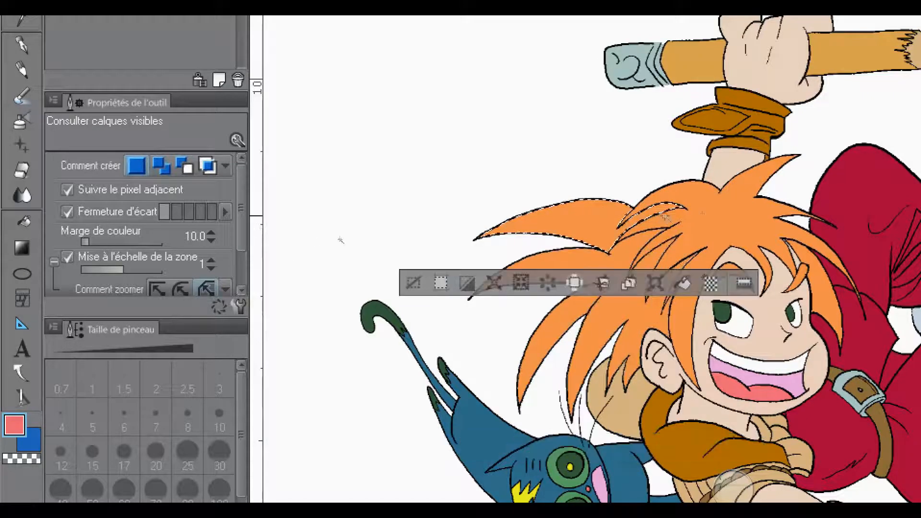
{"action": "left_click", "coordinate": [744, 254]}
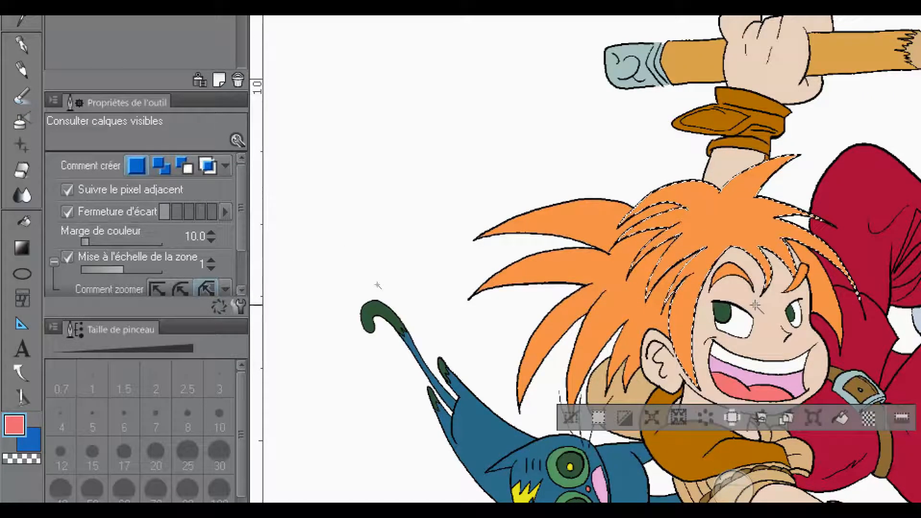
{"action": "left_click", "coordinate": [698, 407]}
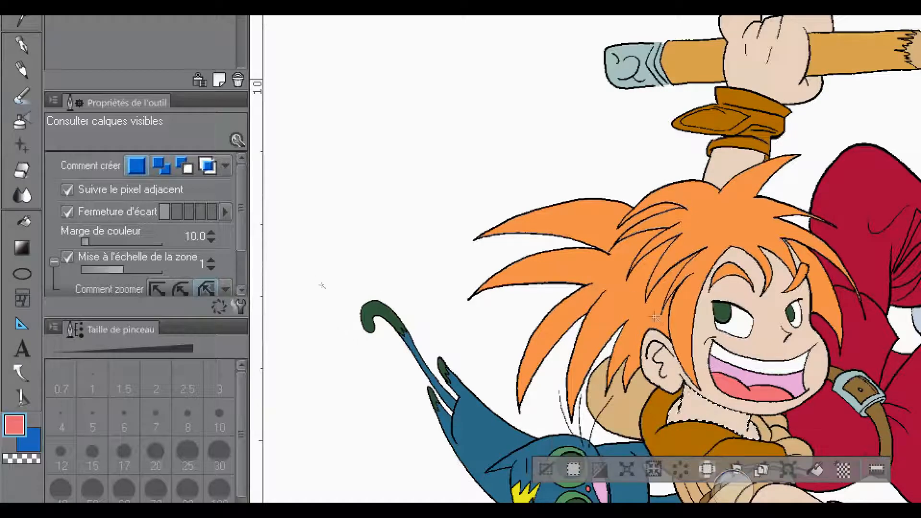
{"action": "left_click", "coordinate": [573, 323]}
Clear the selection and build a combined selection of the hair, face, neck, ear and brown sleeve in add-to-selection mode.
{"action": "left_click", "coordinate": [159, 165]}
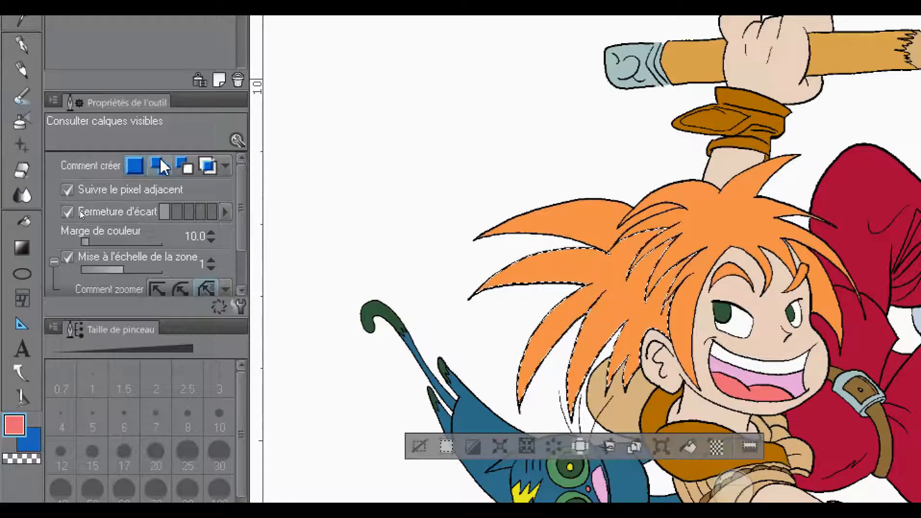
{"action": "left_click", "coordinate": [420, 448]}
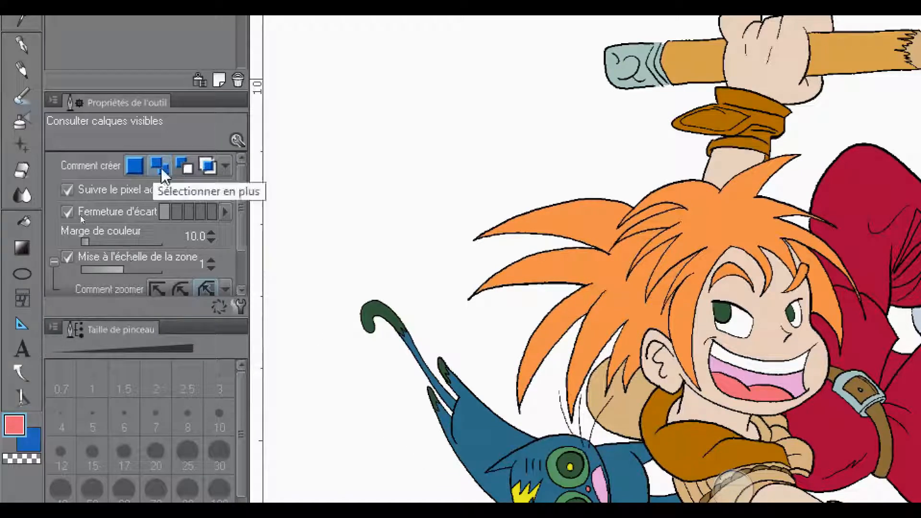
{"action": "left_click", "coordinate": [634, 291]}
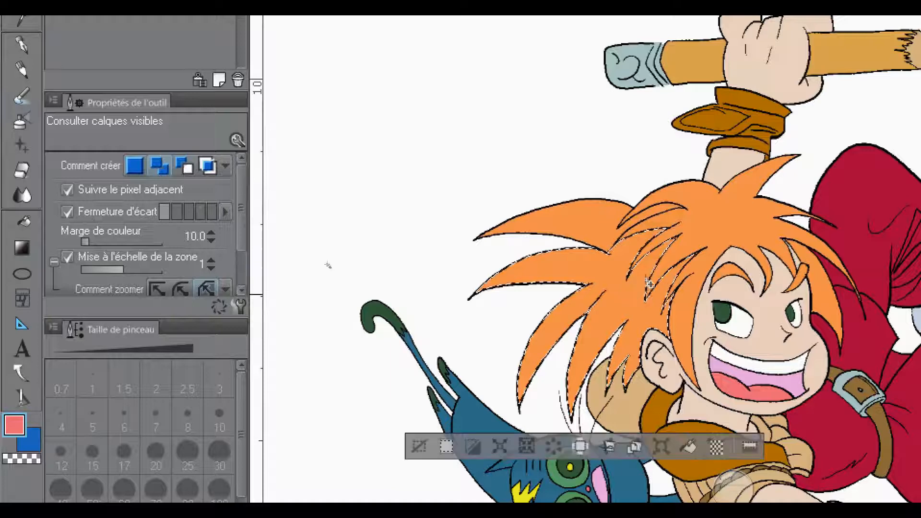
{"action": "left_click", "coordinate": [689, 224]}
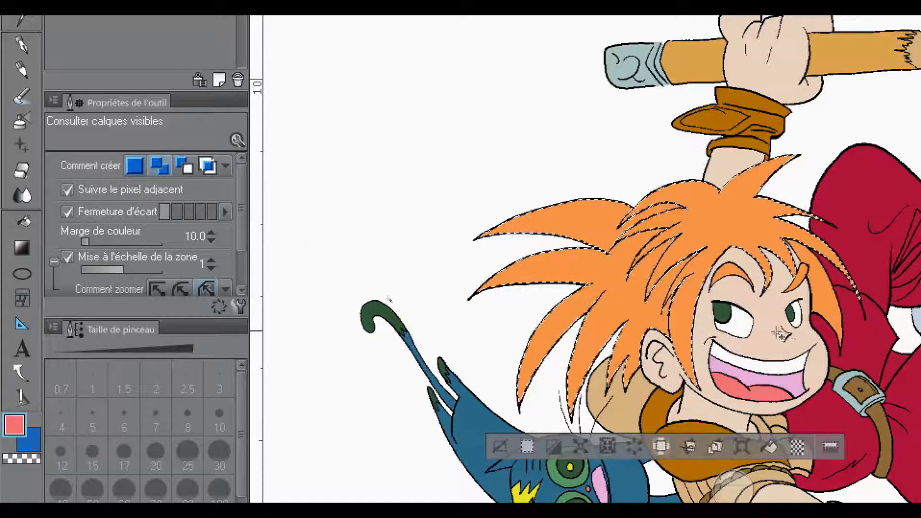
{"action": "left_click", "coordinate": [695, 442]}
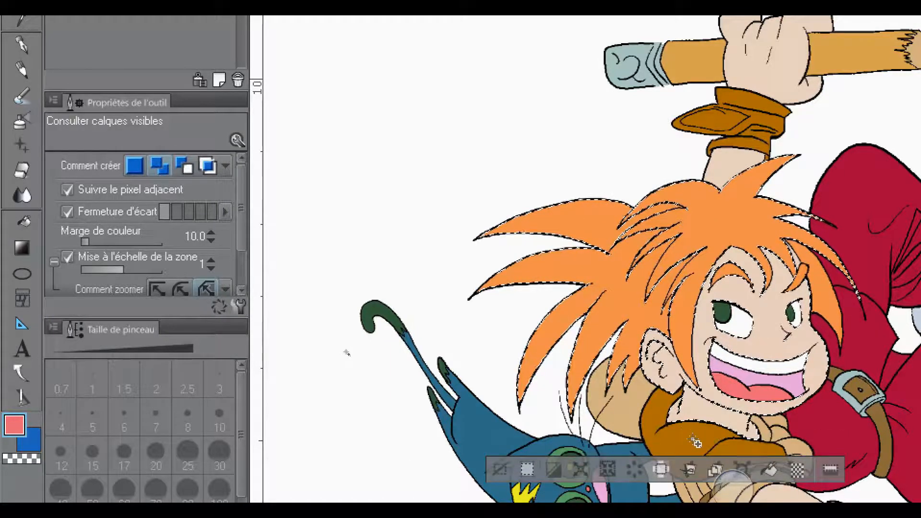
{"action": "left_click", "coordinate": [610, 417]}
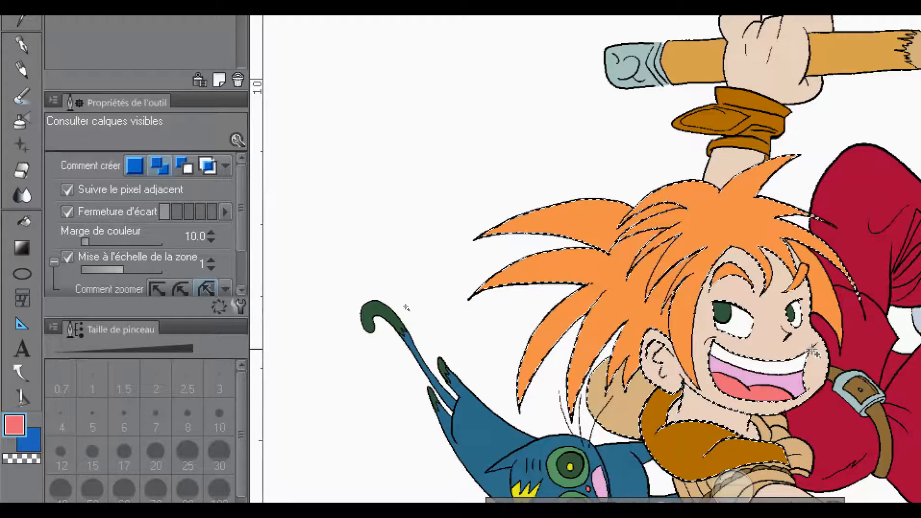
Reduce the combined selection to the boy's face with the select-from-selection mode, and deselect it.
{"action": "left_click", "coordinate": [184, 167]}
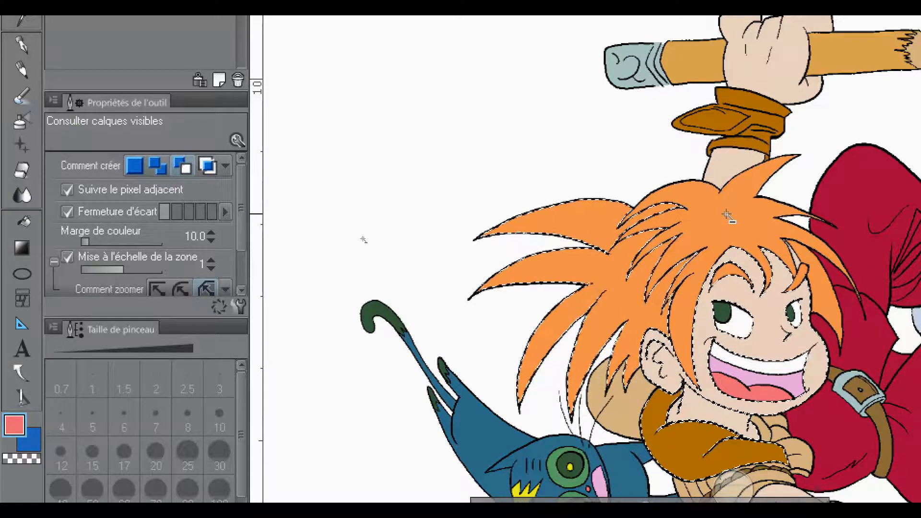
{"action": "left_click", "coordinate": [208, 168]}
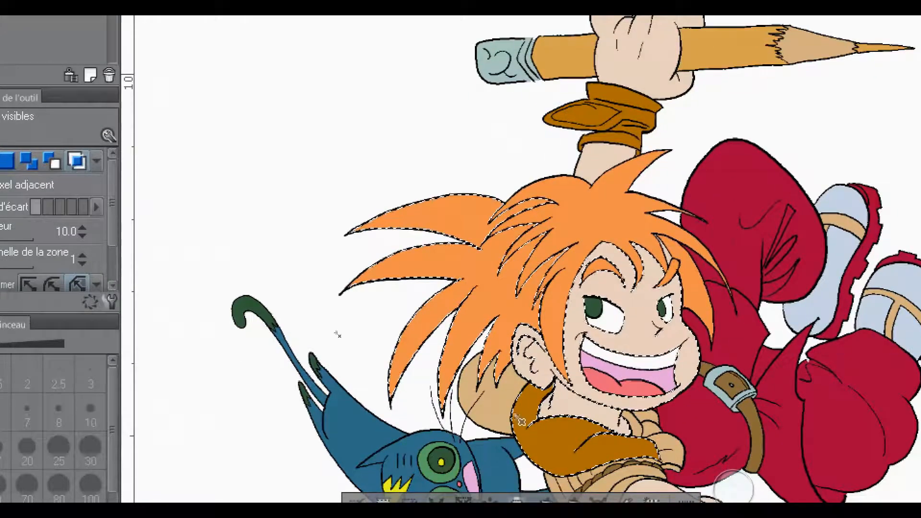
{"action": "left_click", "coordinate": [631, 338]}
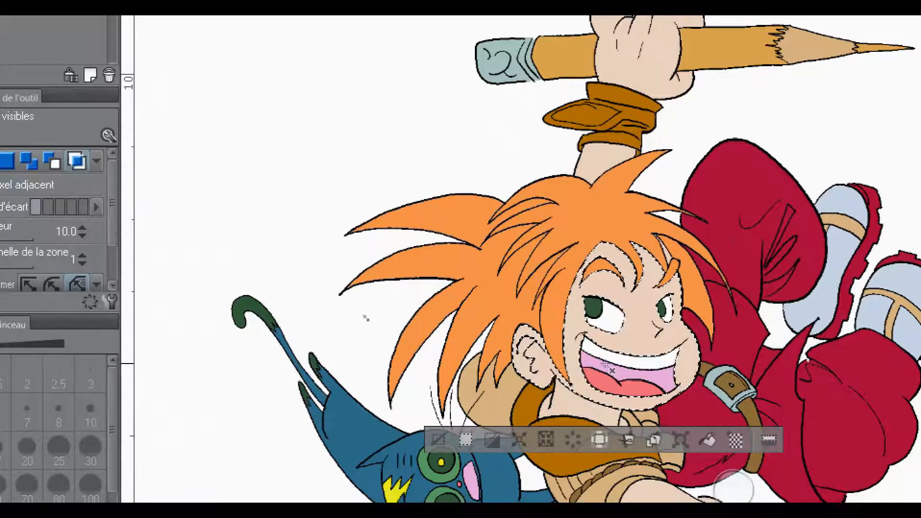
{"action": "left_click", "coordinate": [438, 439]}
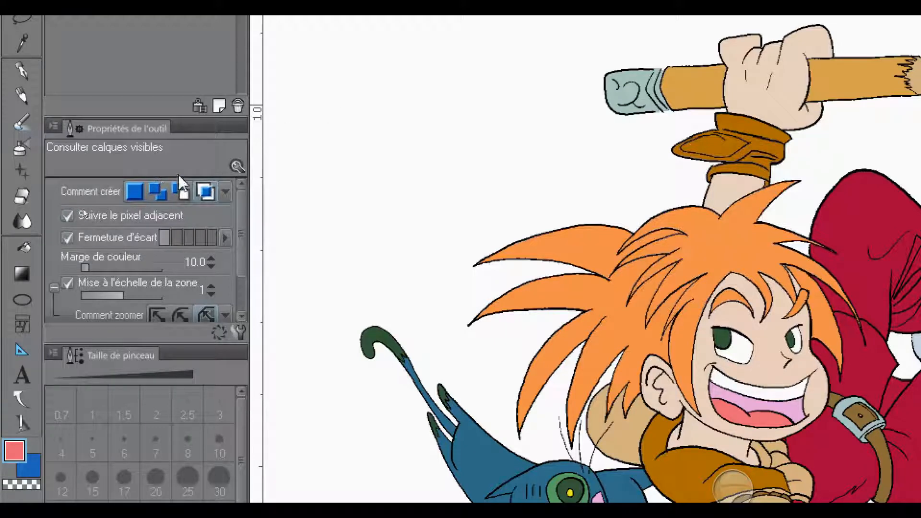
Select all matching orange with adjacent-pixel following disabled, then enable the option again and deselect.
{"action": "left_click", "coordinate": [69, 214]}
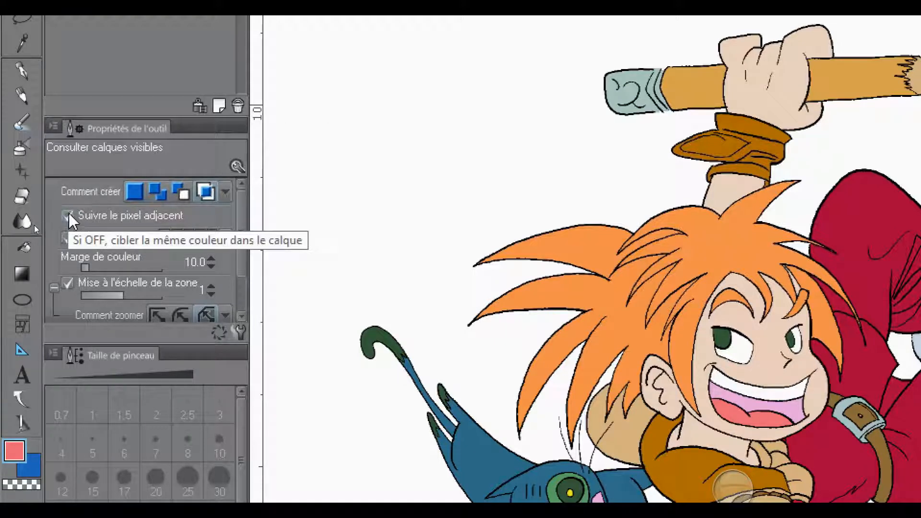
{"action": "left_click", "coordinate": [68, 215]}
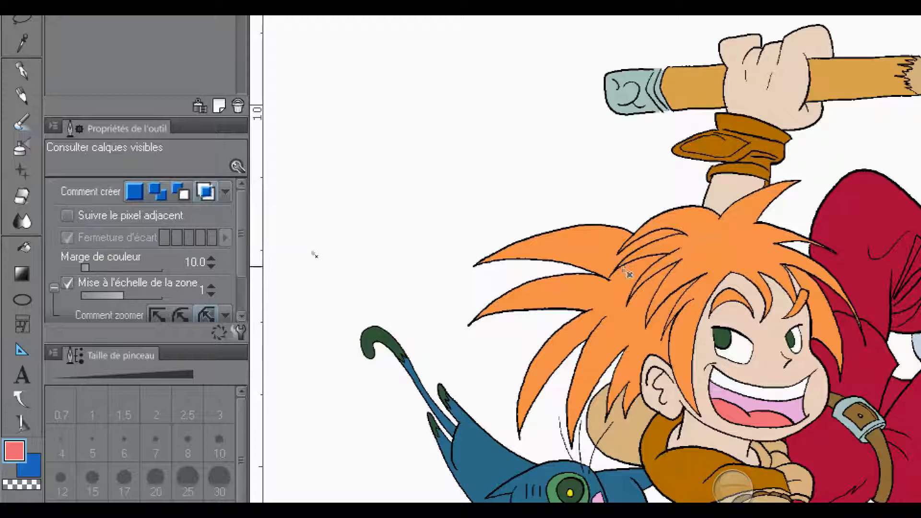
{"action": "left_click", "coordinate": [605, 294]}
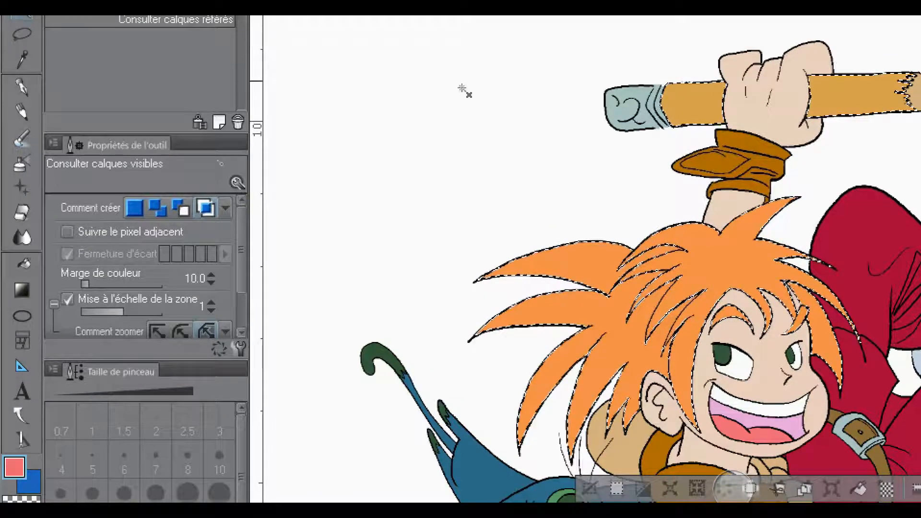
{"action": "left_click", "coordinate": [67, 232]}
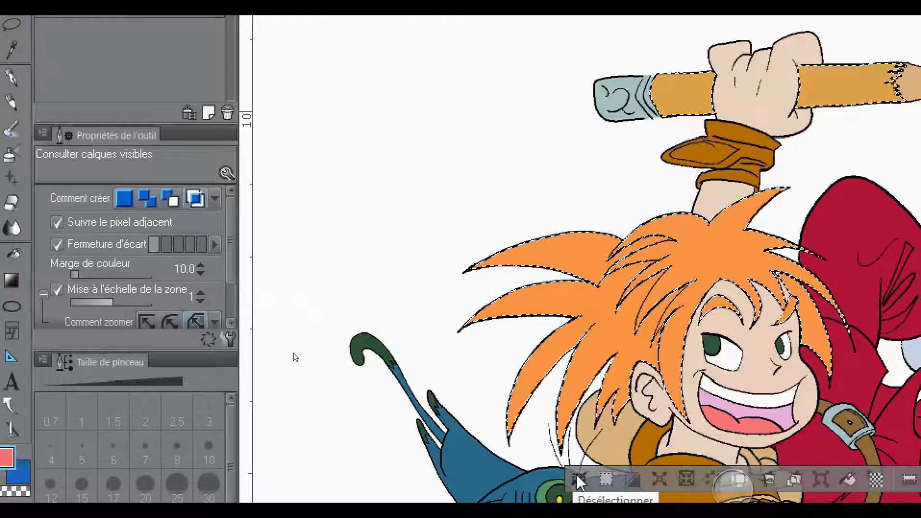
{"action": "left_click", "coordinate": [589, 488]}
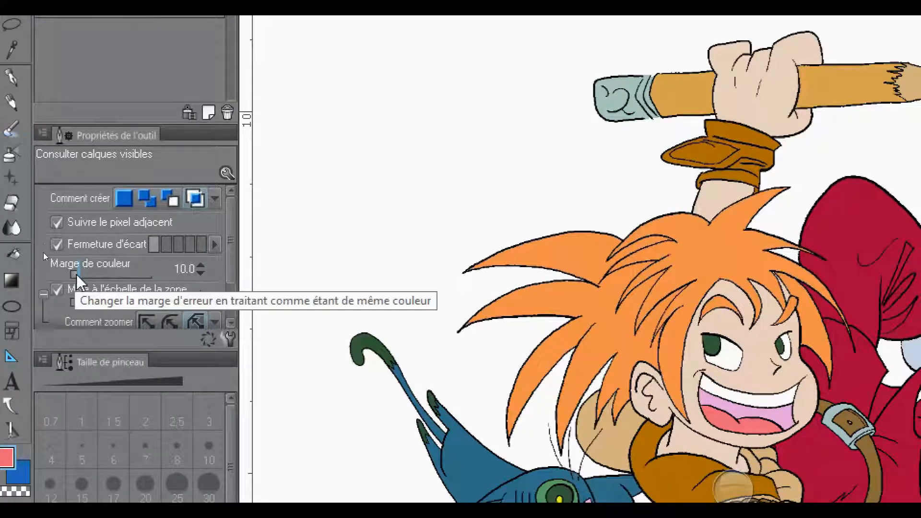
Set the colour margin to 0.0, return to new-selection mode and select the lower and upper hair areas in turn.
{"action": "left_click_drag", "start_coordinate": [75, 274], "coordinate": [58, 275]}
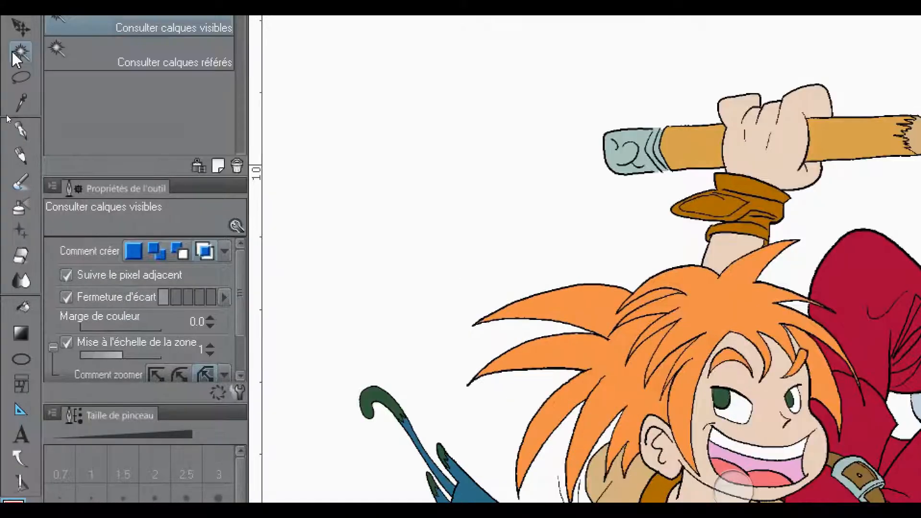
{"action": "left_click", "coordinate": [134, 250]}
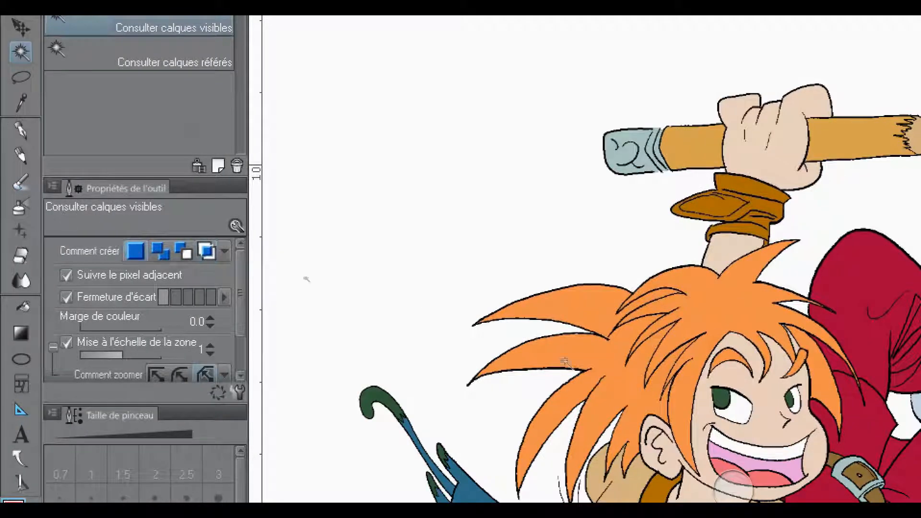
{"action": "left_click", "coordinate": [617, 369]}
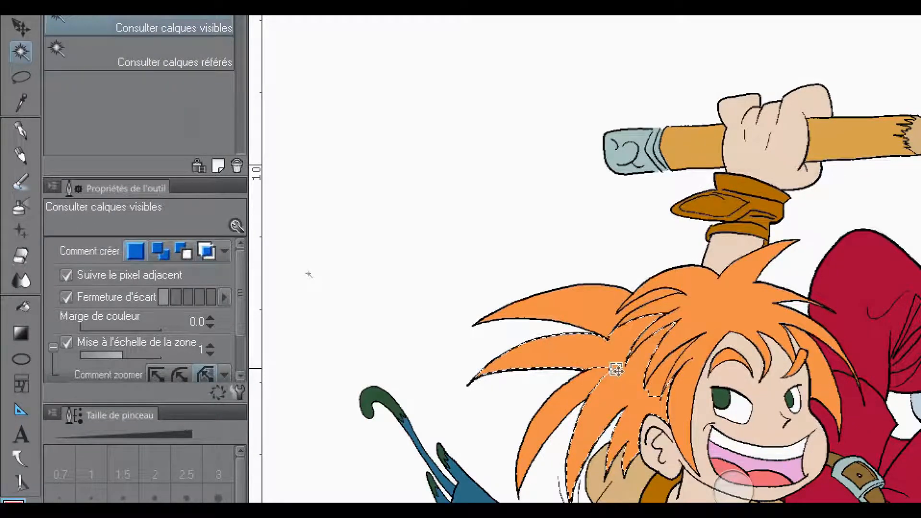
{"action": "left_click", "coordinate": [744, 317]}
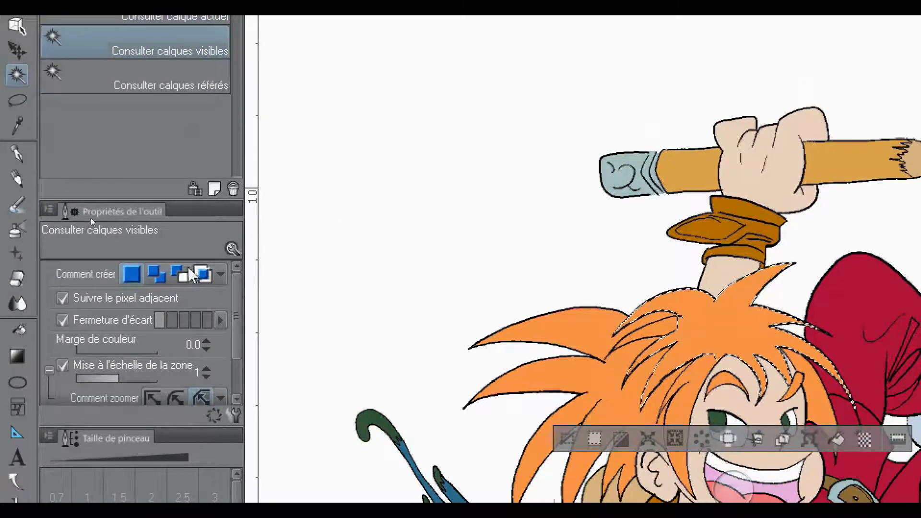
Set the wand's colour margin to 10.0 and deselect the upper hair.
{"action": "left_click", "coordinate": [207, 341]}
{"action": "left_click", "coordinate": [206, 340]}
{"action": "left_click", "coordinate": [206, 341]}
{"action": "left_click", "coordinate": [206, 341]}
{"action": "left_click", "coordinate": [206, 341]}
{"action": "left_click", "coordinate": [206, 341]}
{"action": "left_click", "coordinate": [206, 341]}
{"action": "left_click", "coordinate": [206, 341]}
{"action": "left_click", "coordinate": [206, 341]}
{"action": "left_click", "coordinate": [207, 341]}
{"action": "left_click", "coordinate": [567, 438]}
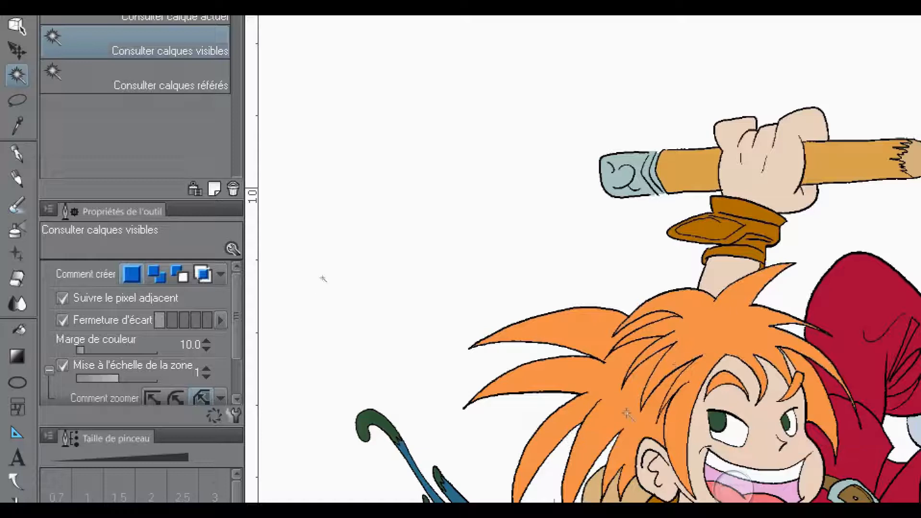
Test the 10.0 colour margin on separate hair areas, check the remaining wand properties and deselect.
{"action": "left_click", "coordinate": [616, 415]}
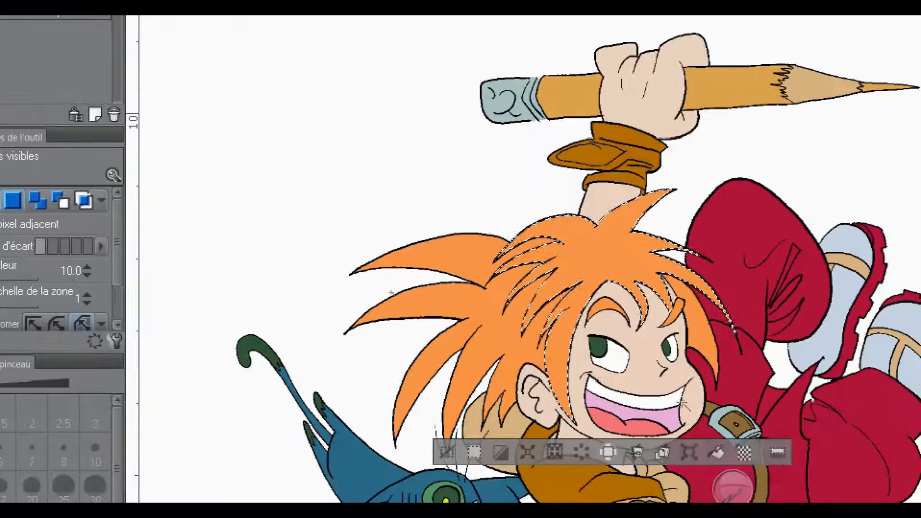
{"action": "left_click", "coordinate": [497, 340]}
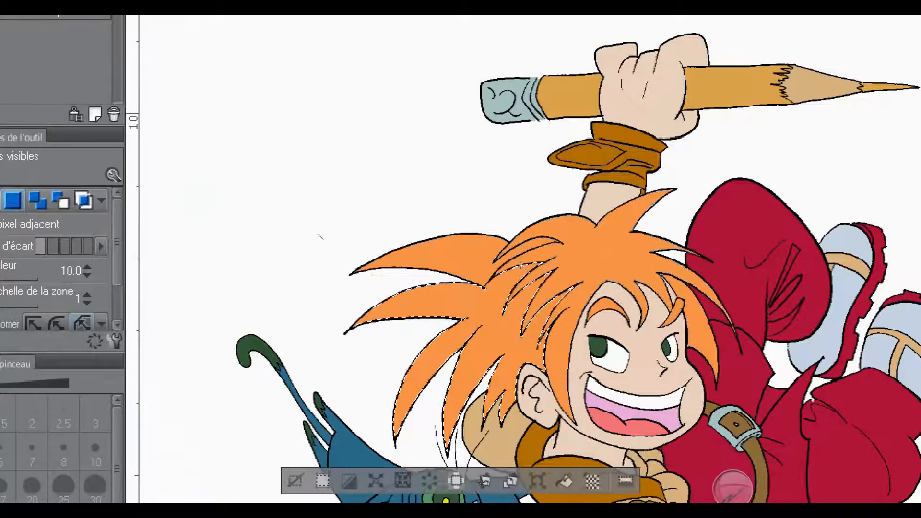
{"action": "left_click", "coordinate": [444, 257]}
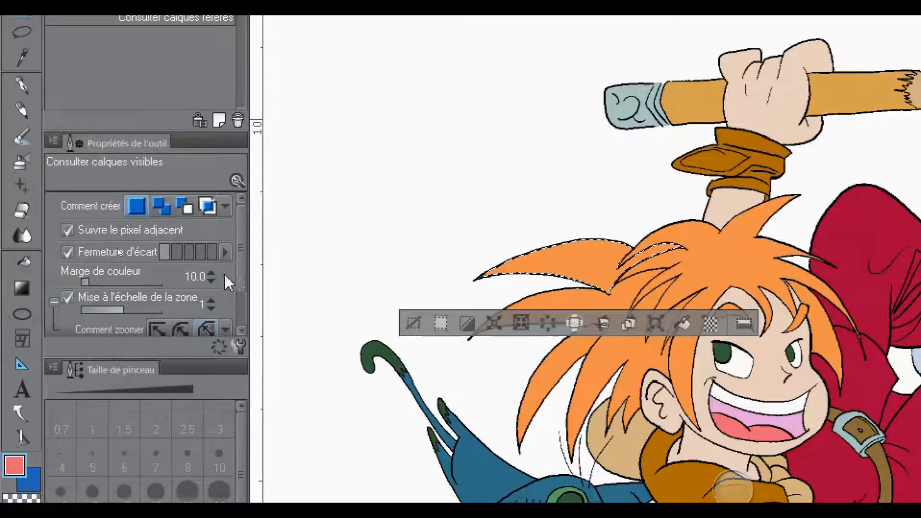
{"action": "left_click_drag", "start_coordinate": [239, 272], "coordinate": [246, 322]}
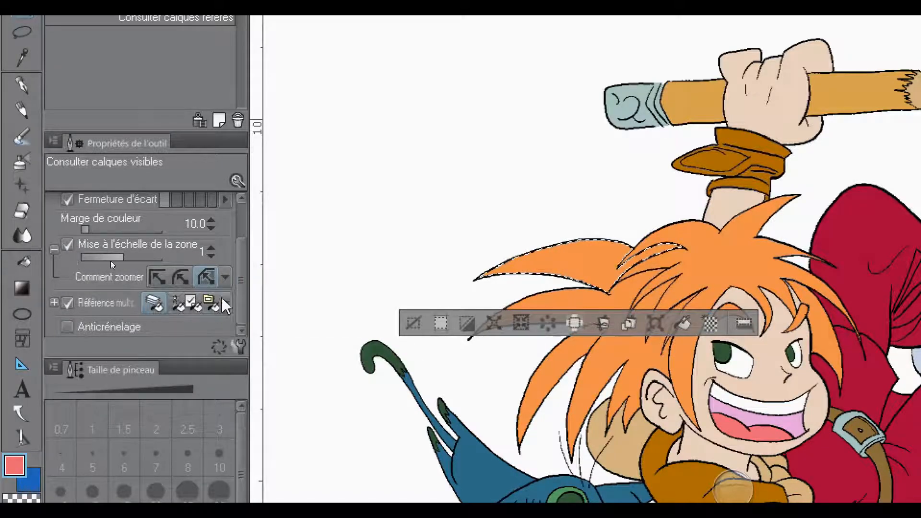
{"action": "left_click_drag", "start_coordinate": [243, 308], "coordinate": [243, 237]}
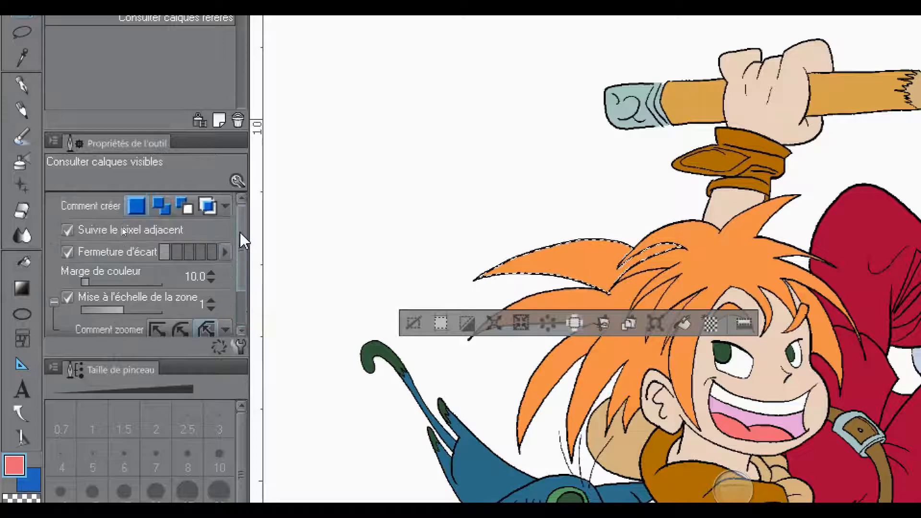
{"action": "left_click", "coordinate": [413, 323]}
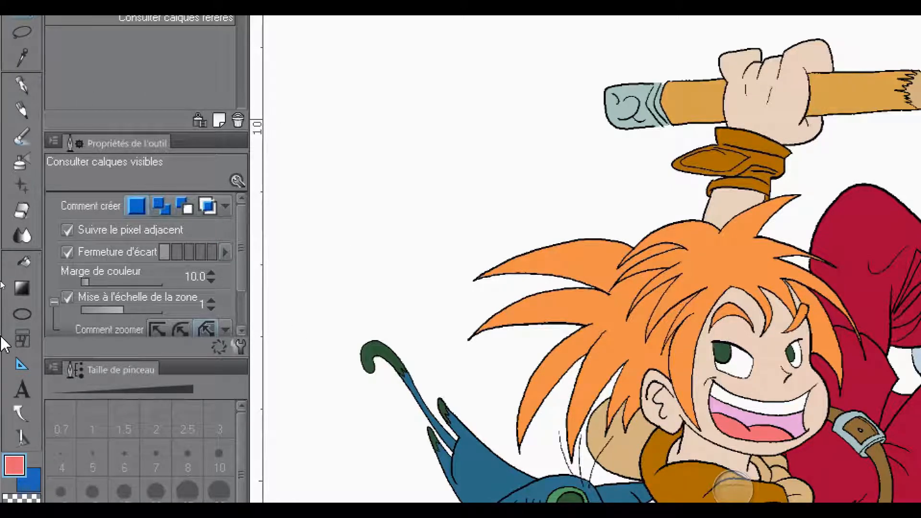
Choose the Gradient tool's foreground-to-background preset and reverse its colour stops so it runs from blue to pink.
{"action": "left_click", "coordinate": [21, 288]}
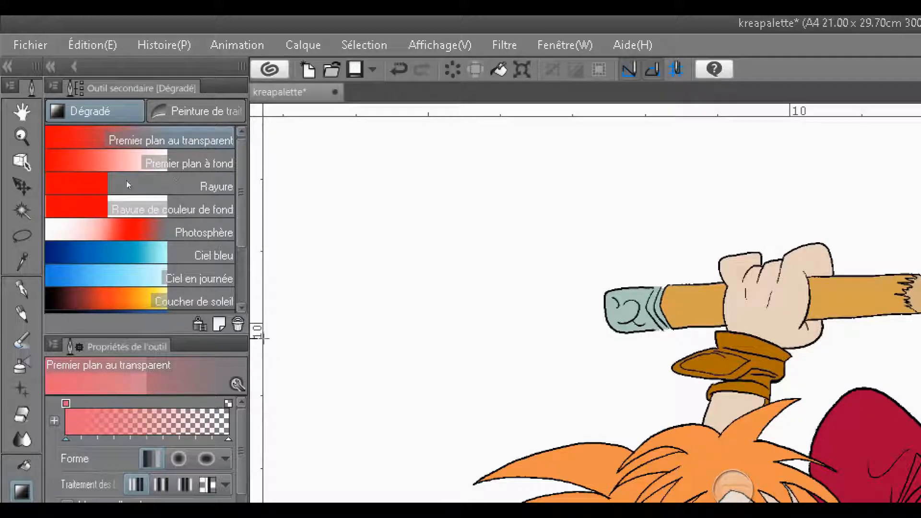
{"action": "left_click", "coordinate": [149, 155]}
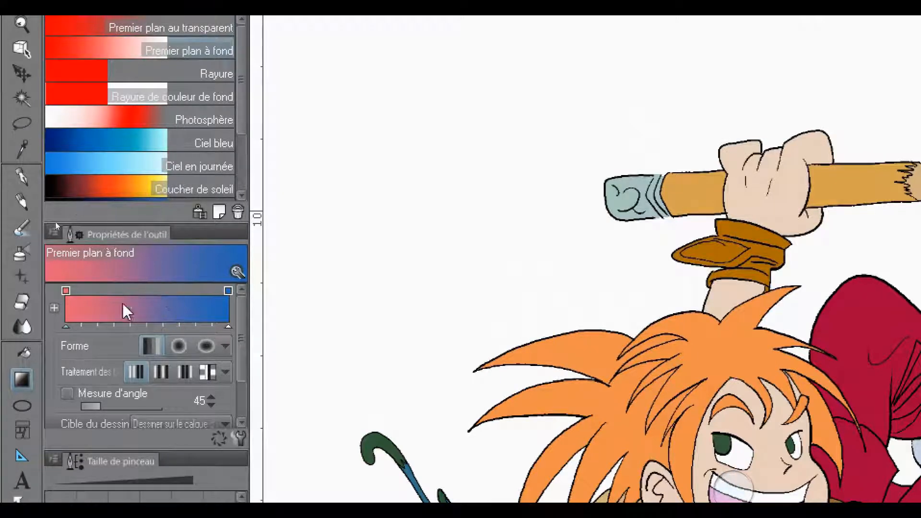
{"action": "left_click_drag", "start_coordinate": [66, 325], "coordinate": [171, 325]}
{"action": "left_click_drag", "start_coordinate": [229, 325], "coordinate": [66, 326]}
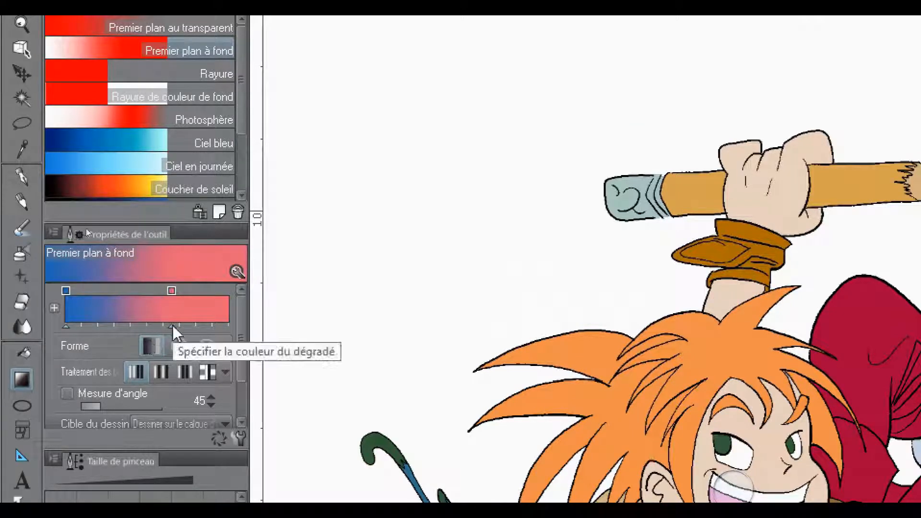
{"action": "left_click_drag", "start_coordinate": [173, 326], "coordinate": [227, 326]}
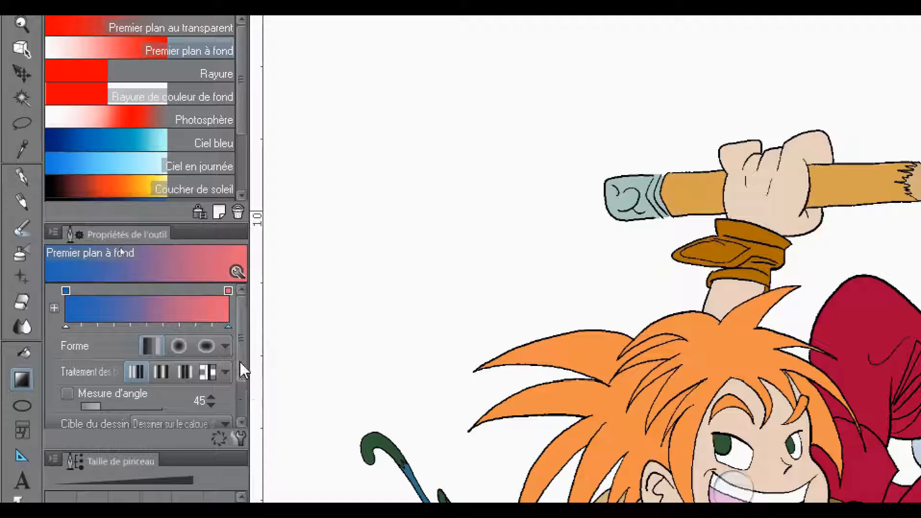
{"action": "scroll", "coordinate": [242, 372], "scroll_direction": "down", "scroll_amount": 2}
{"action": "scroll", "coordinate": [242, 375], "scroll_direction": "up", "scroll_amount": 2}
{"action": "scroll", "coordinate": [239, 369], "scroll_direction": "down", "scroll_amount": 2}
{"action": "scroll", "coordinate": [239, 357], "scroll_direction": "up", "scroll_amount": 2}
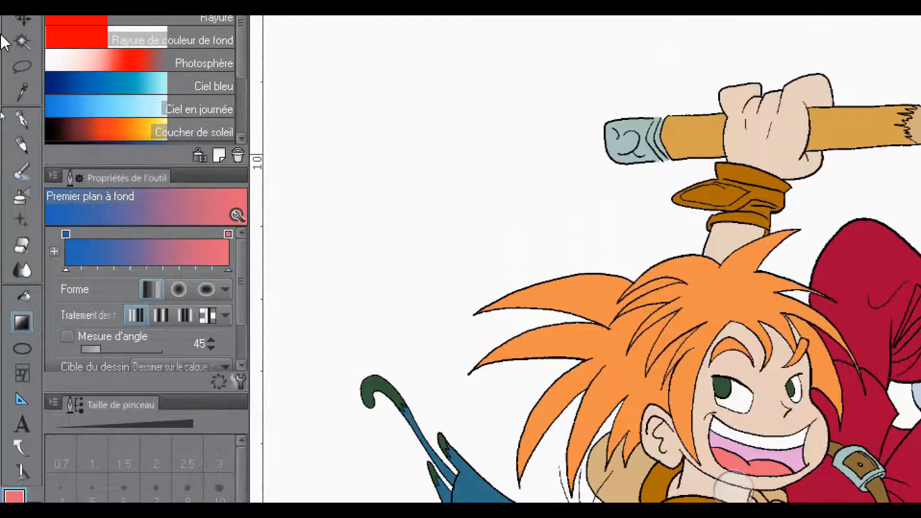
Set the Auto select wand to add-to-selection mode and select the main hair mass around the face.
{"action": "left_click", "coordinate": [21, 41]}
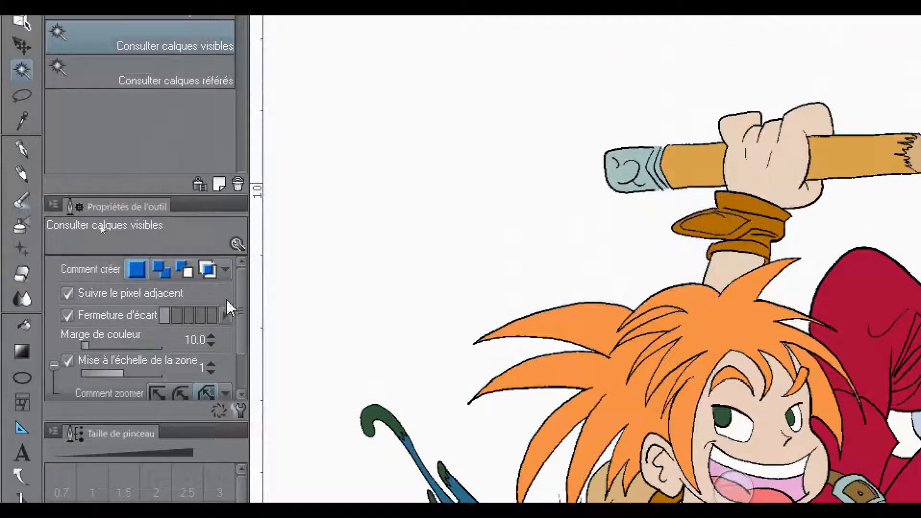
{"action": "left_click", "coordinate": [159, 269]}
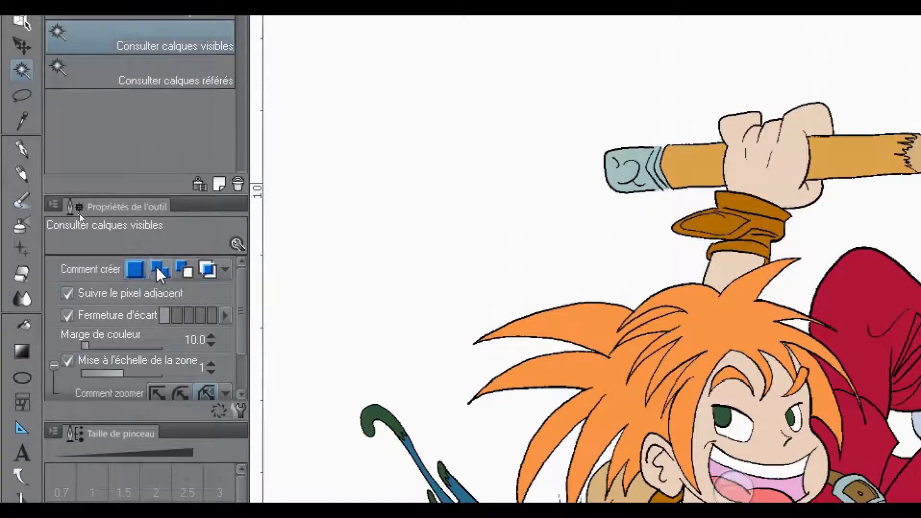
{"action": "left_click", "coordinate": [676, 374]}
{"action": "left_click", "coordinate": [717, 328]}
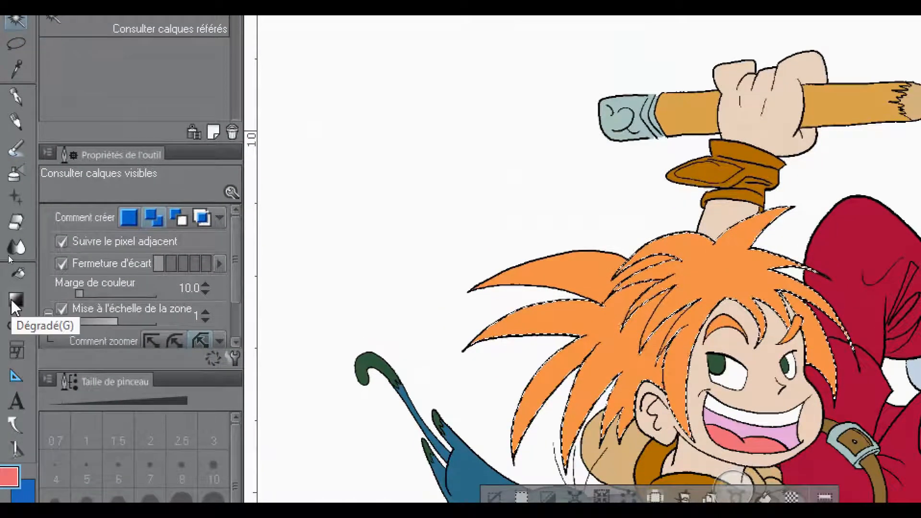
Sample the hair's orange as the foreground colour for the gradient.
{"action": "left_click", "coordinate": [15, 301]}
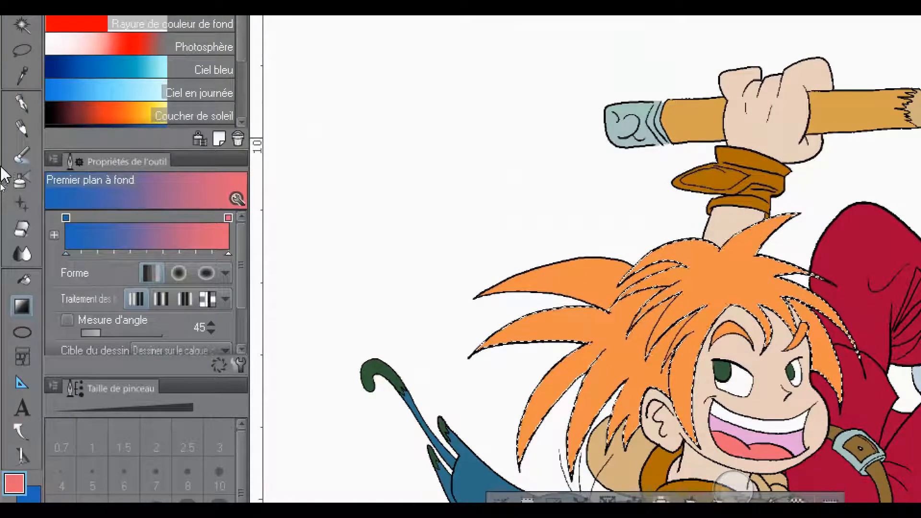
{"action": "left_click", "coordinate": [21, 75]}
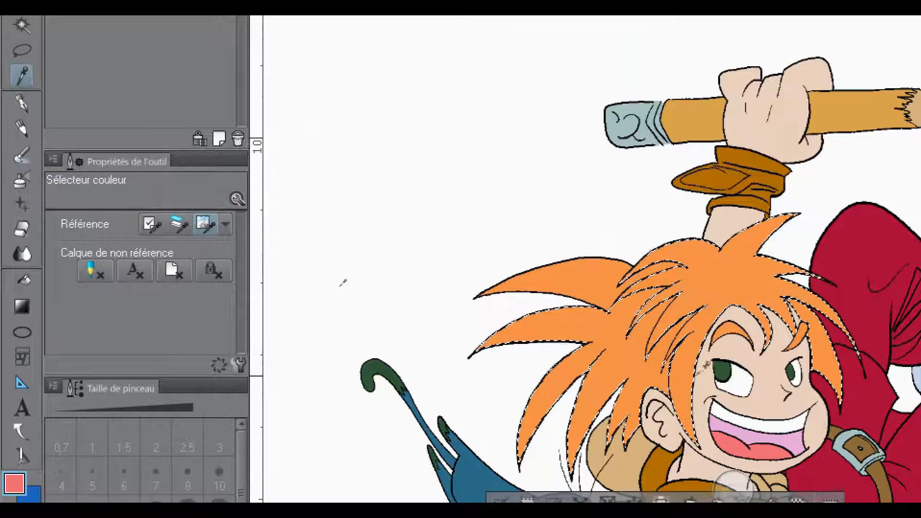
{"action": "left_click", "coordinate": [688, 356]}
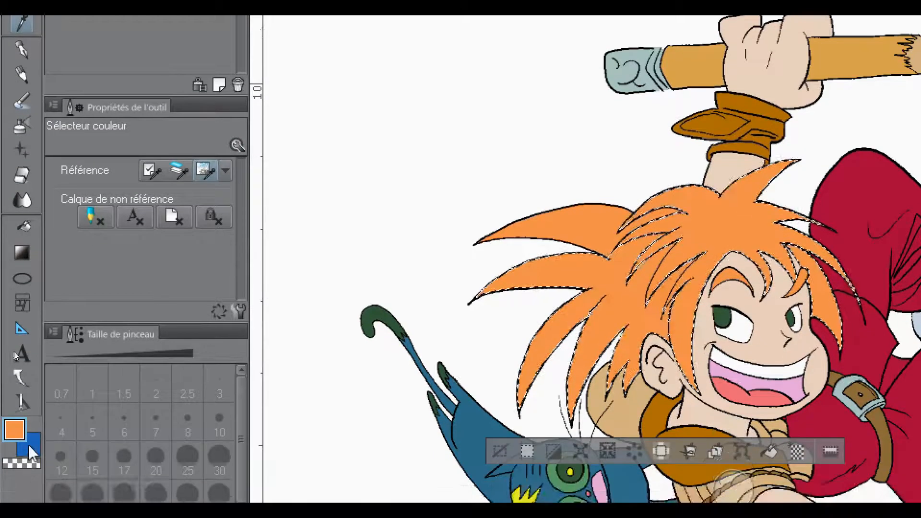
Set the background colour to a more saturated version of the hair's orange, F37A1F.
{"action": "left_click", "coordinate": [31, 450]}
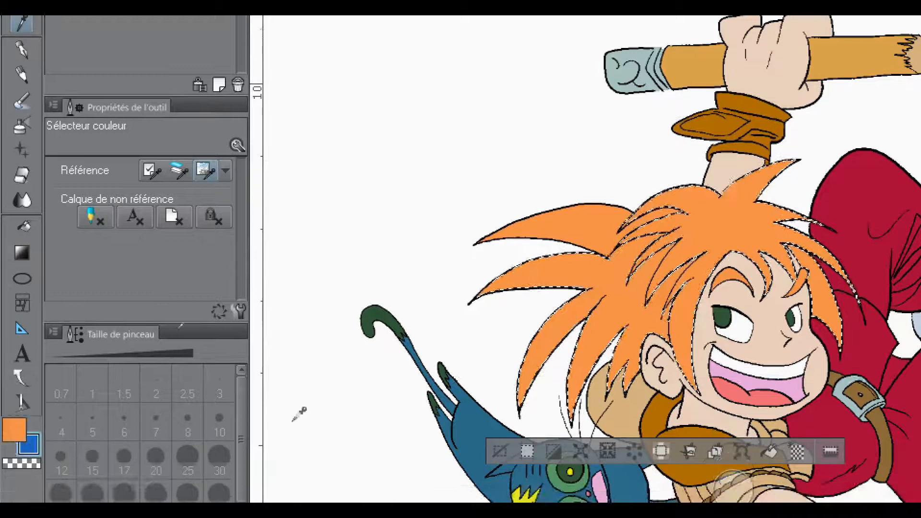
{"action": "left_click", "coordinate": [35, 441]}
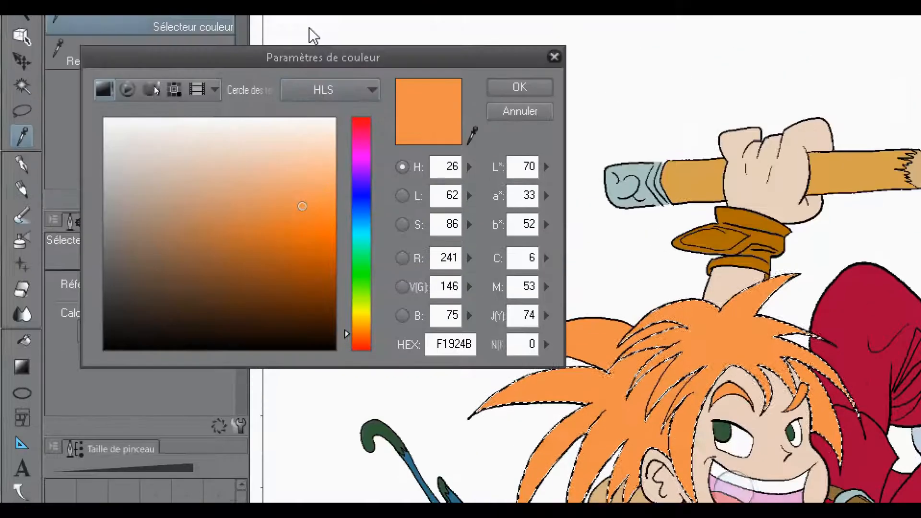
{"action": "left_click_drag", "start_coordinate": [303, 208], "coordinate": [309, 227]}
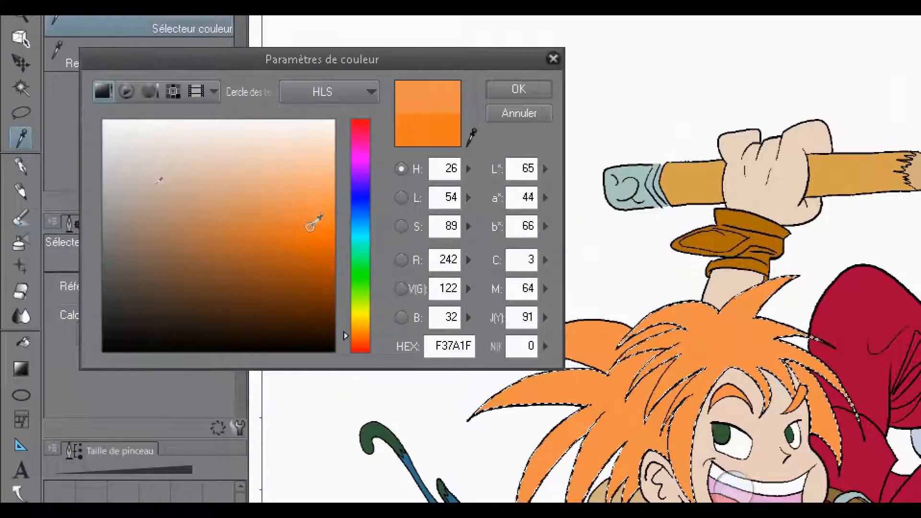
{"action": "left_click", "coordinate": [518, 88]}
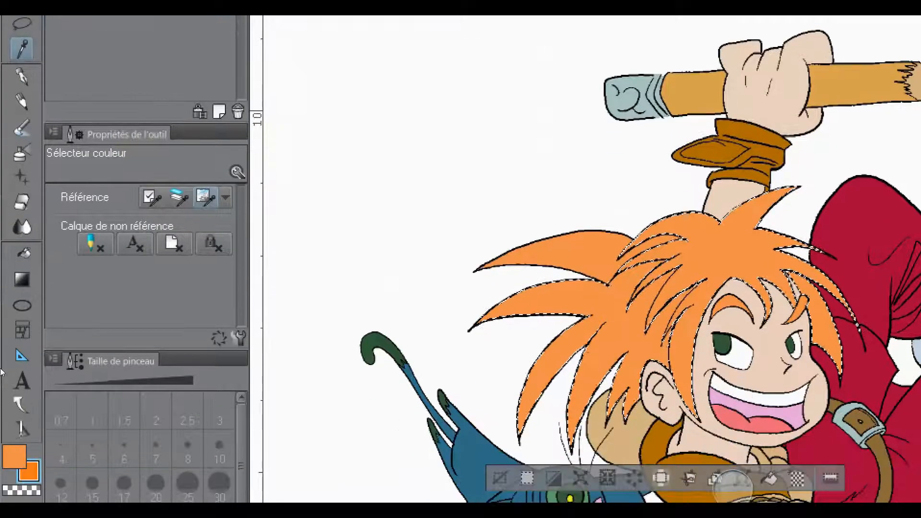
Add the remaining upper hair strand to the wand selection and return to the Gradient tool.
{"action": "left_click", "coordinate": [21, 279]}
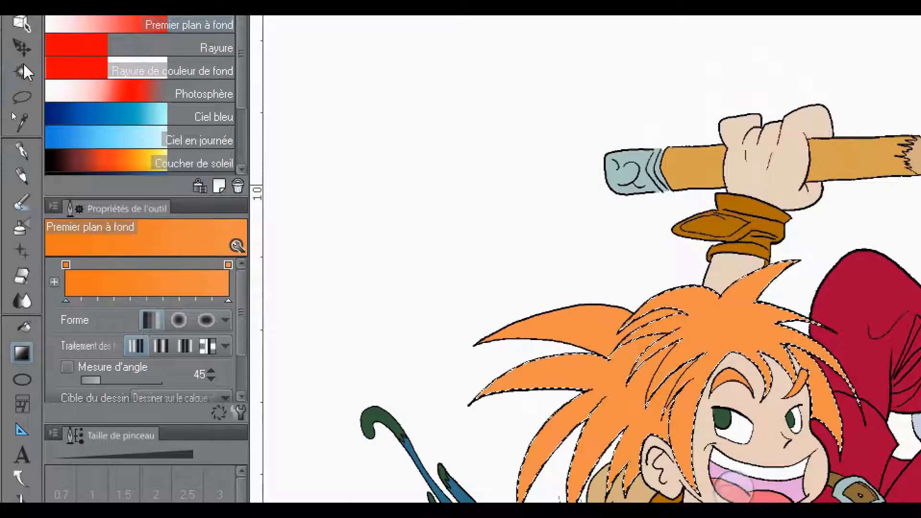
{"action": "left_click", "coordinate": [22, 70]}
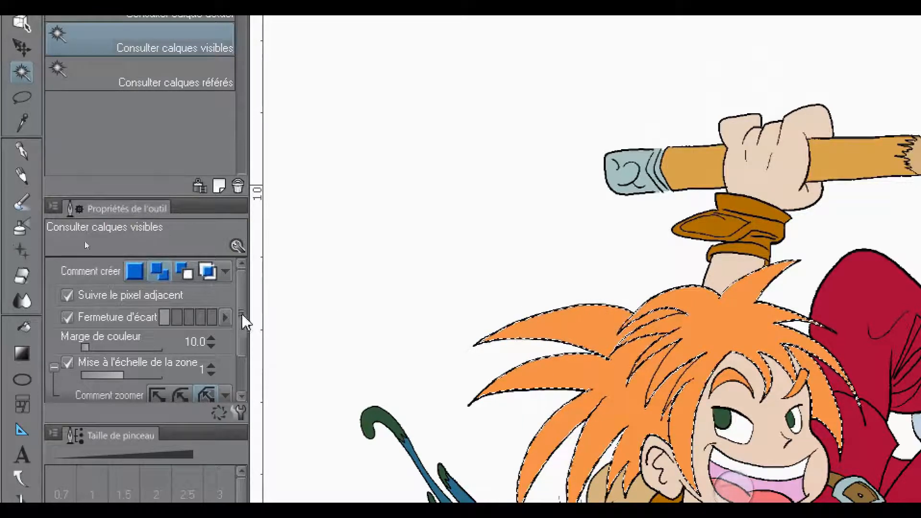
{"action": "left_click", "coordinate": [22, 355]}
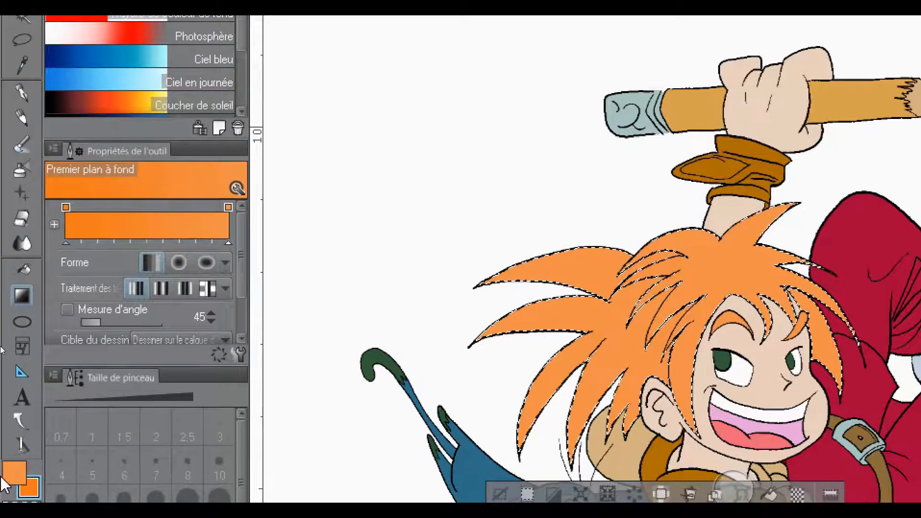
Darken the background colour to a deeper burnt orange.
{"action": "double_click", "coordinate": [32, 487]}
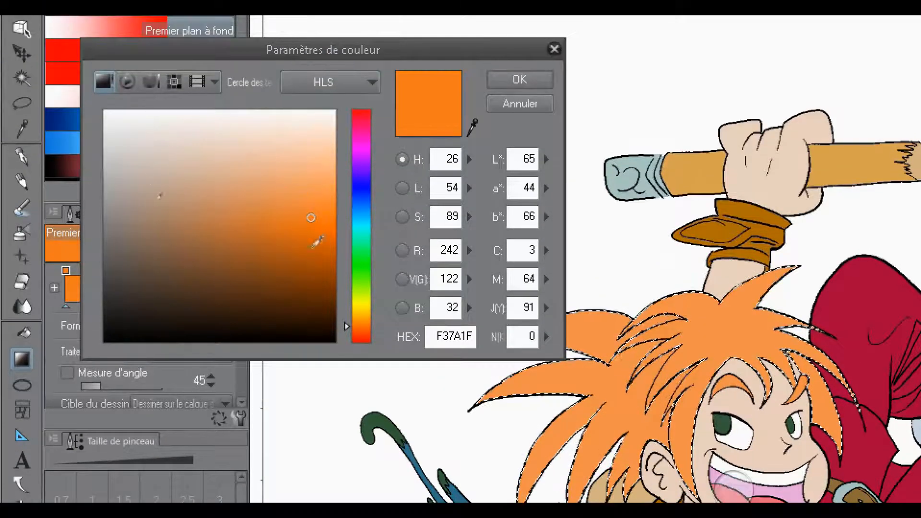
{"action": "left_click_drag", "start_coordinate": [313, 215], "coordinate": [311, 242]}
{"action": "left_click", "coordinate": [541, 80]}
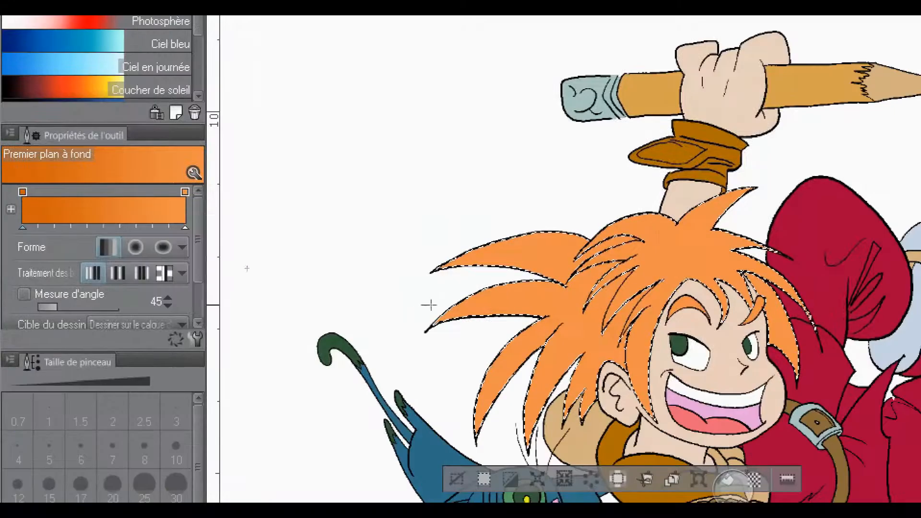
Fill the selected hair with a linear gradient from dark orange at the outer tips to light orange towards the face, and deselect.
{"action": "left_click_drag", "start_coordinate": [837, 257], "coordinate": [837, 256]}
{"action": "left_click_drag", "start_coordinate": [403, 259], "coordinate": [740, 287]}
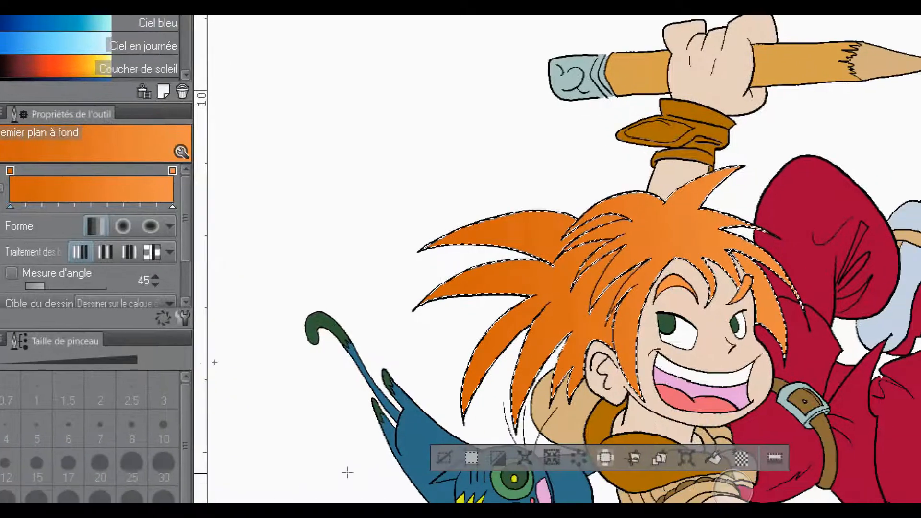
{"action": "key", "text": "ctrl+d"}
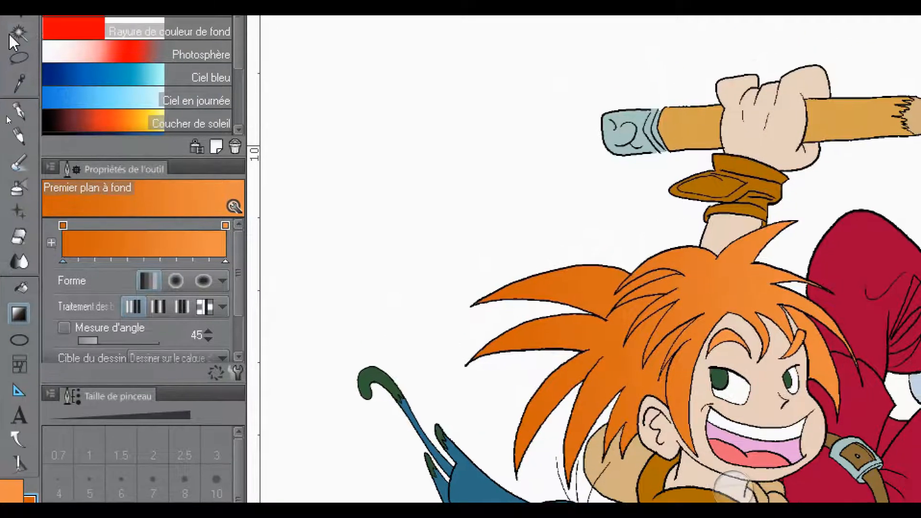
Select the character's face skin with the Auto select wand in add-to-selection mode.
{"action": "left_click", "coordinate": [11, 35]}
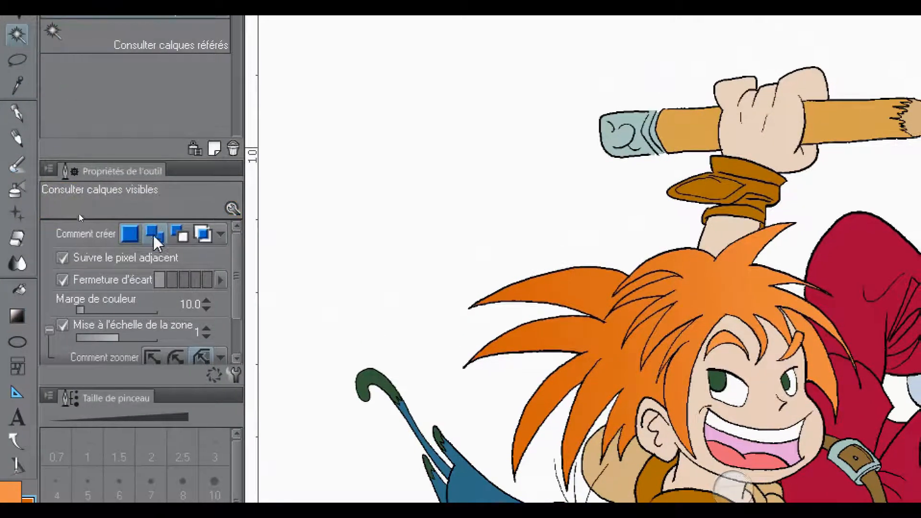
{"action": "left_click", "coordinate": [155, 235]}
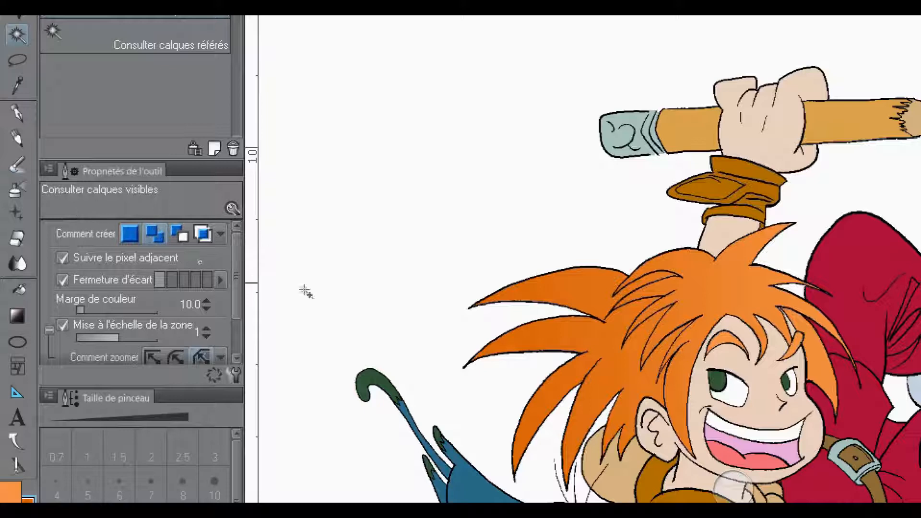
{"action": "left_click", "coordinate": [762, 412]}
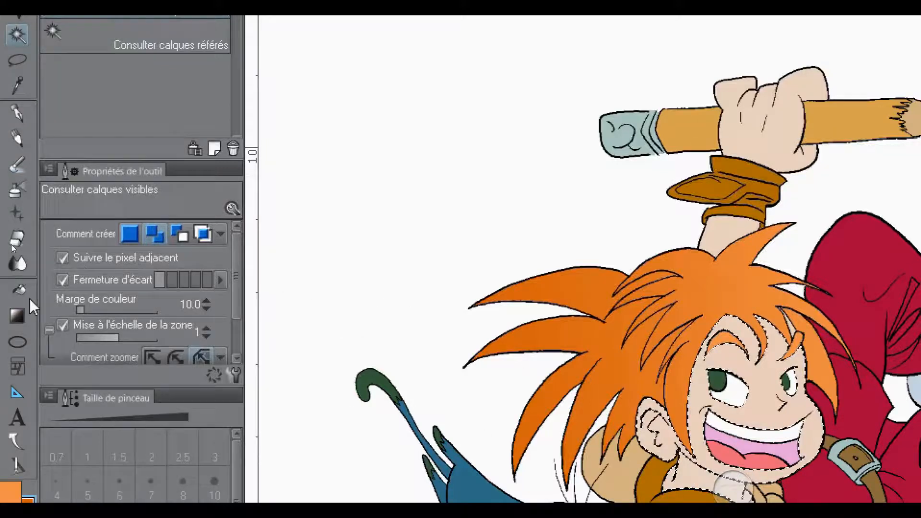
Sample the face's skin tone as both the background and the foreground colour.
{"action": "left_click", "coordinate": [18, 85]}
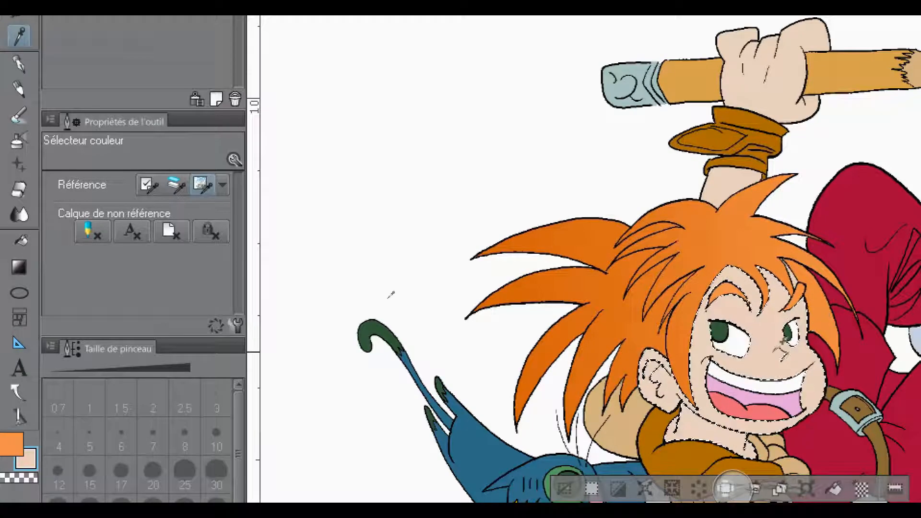
{"action": "left_click", "coordinate": [15, 443]}
{"action": "left_click", "coordinate": [701, 345]}
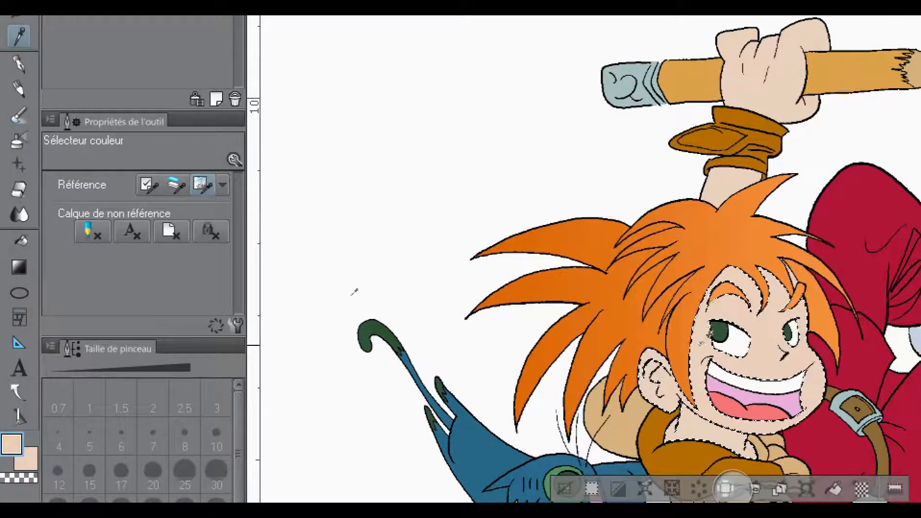
Darken the background colour to the skin shade DEAF8E.
{"action": "left_click", "coordinate": [30, 454]}
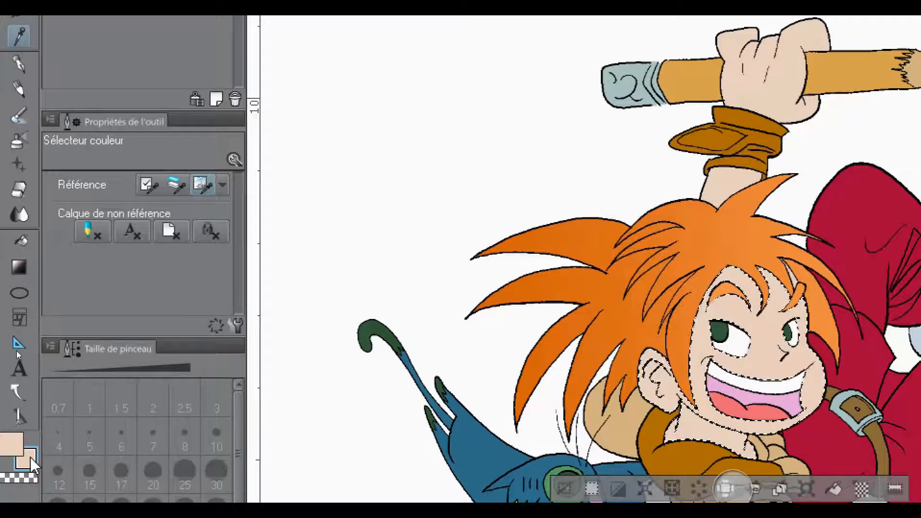
{"action": "left_click", "coordinate": [31, 457]}
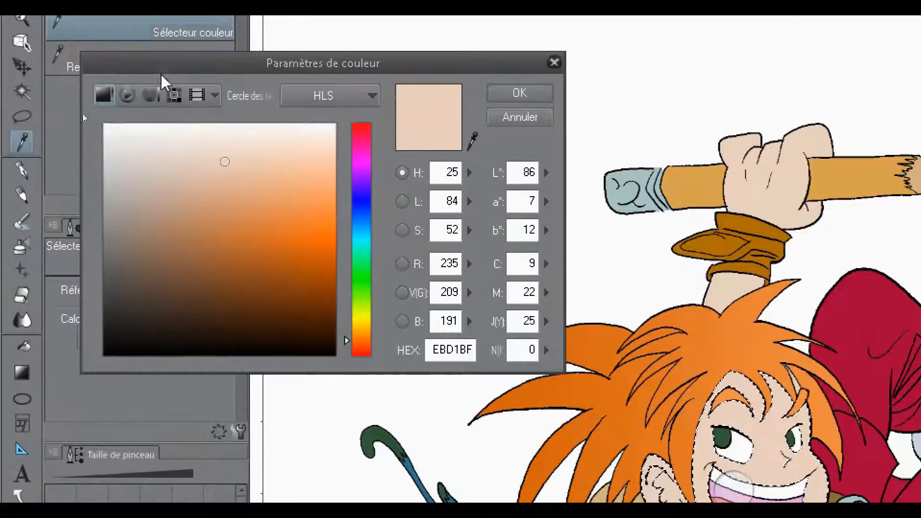
{"action": "left_click_drag", "start_coordinate": [226, 159], "coordinate": [231, 189]}
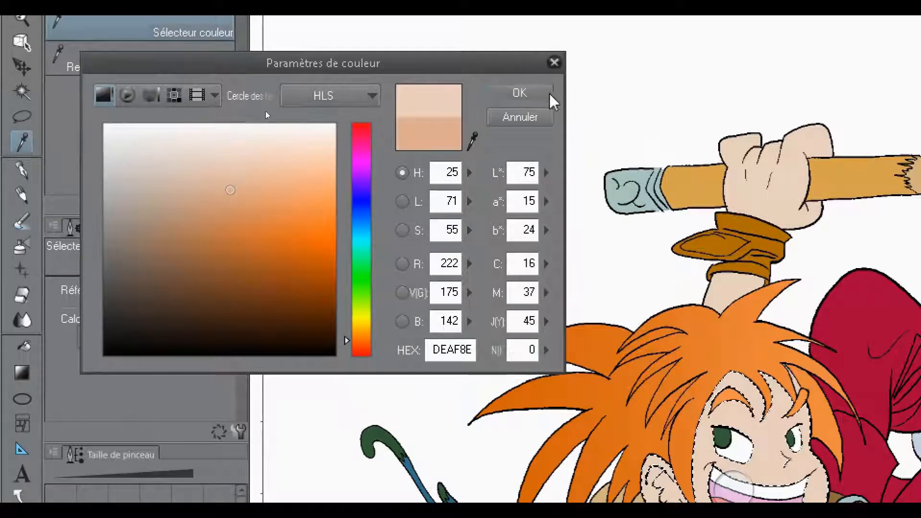
{"action": "left_click", "coordinate": [531, 93]}
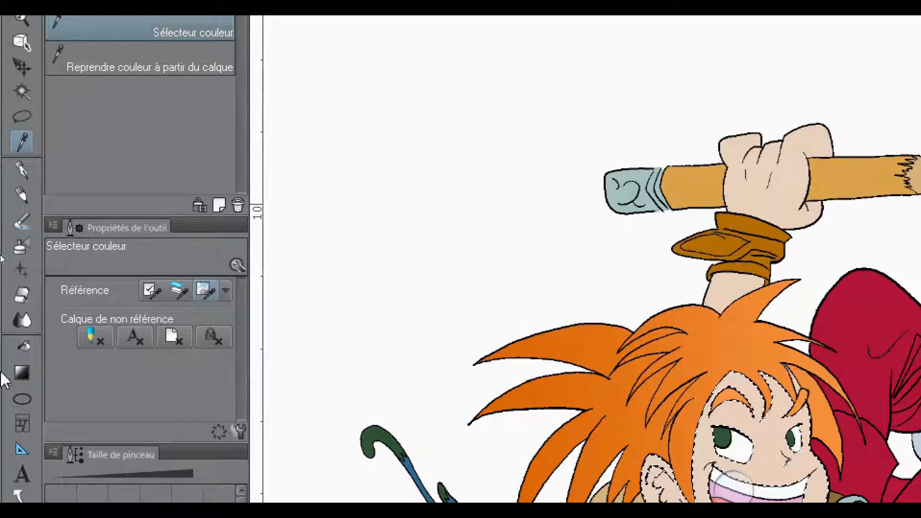
Fill the selected face with a linear gradient from the darker to the lighter skin tone, and deselect.
{"action": "left_click", "coordinate": [28, 378]}
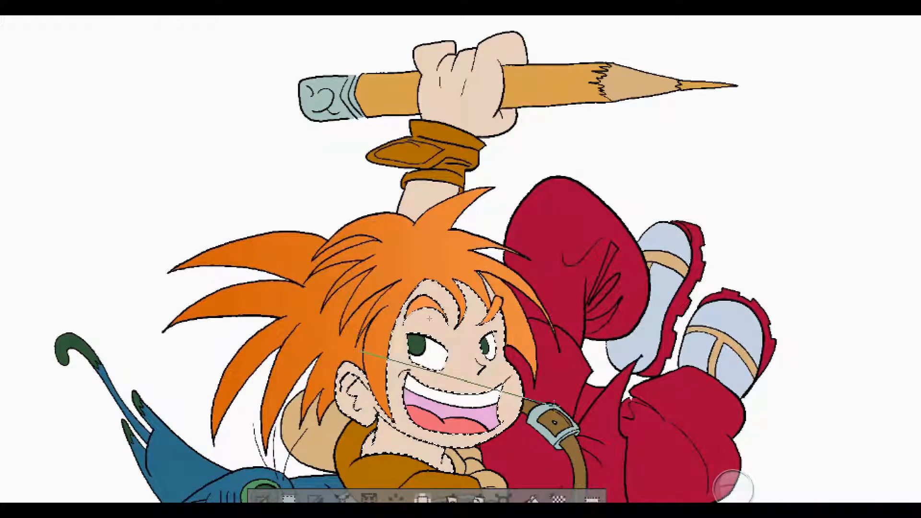
{"action": "key", "text": "Return"}
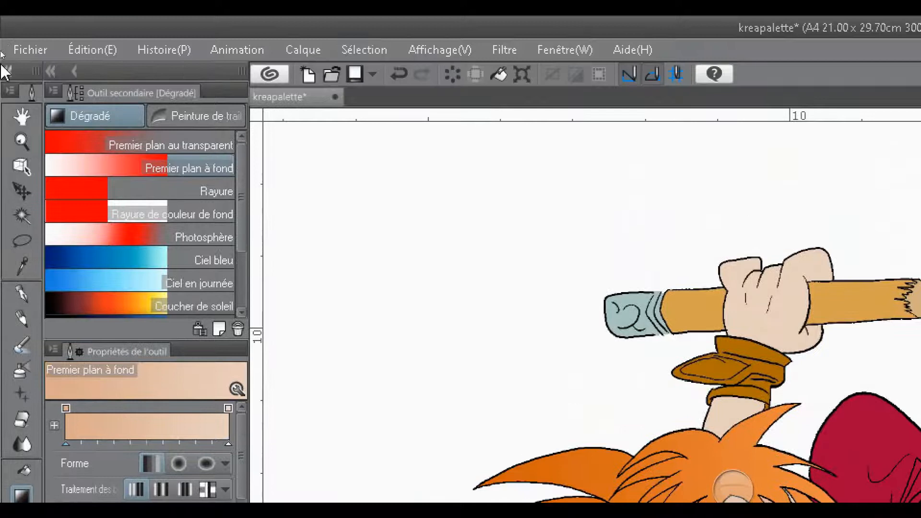
Review the Auto select wand's properties, from the selection modes and colour margin down to multiple reference and anti-aliasing.
{"action": "left_click", "coordinate": [21, 216]}
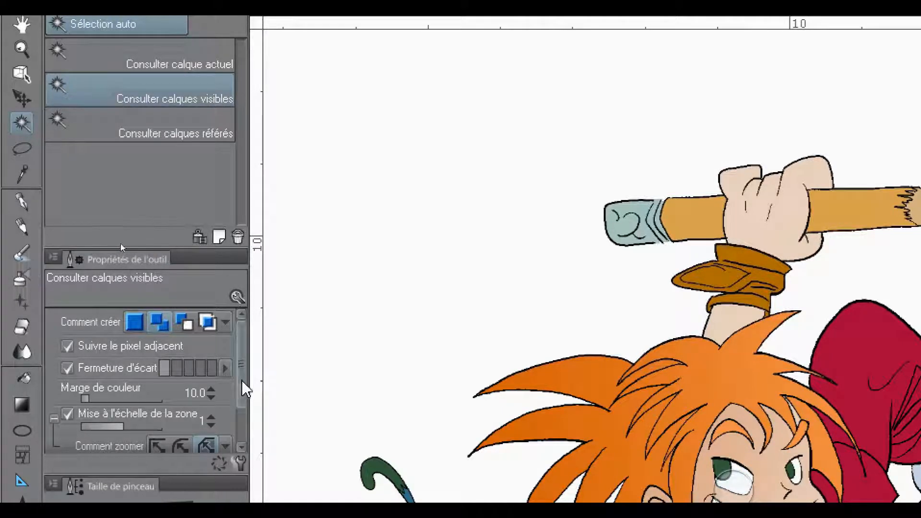
{"action": "scroll", "coordinate": [242, 388], "scroll_direction": "down", "scroll_amount": 3}
{"action": "scroll", "coordinate": [244, 398], "scroll_direction": "up", "scroll_amount": 2}
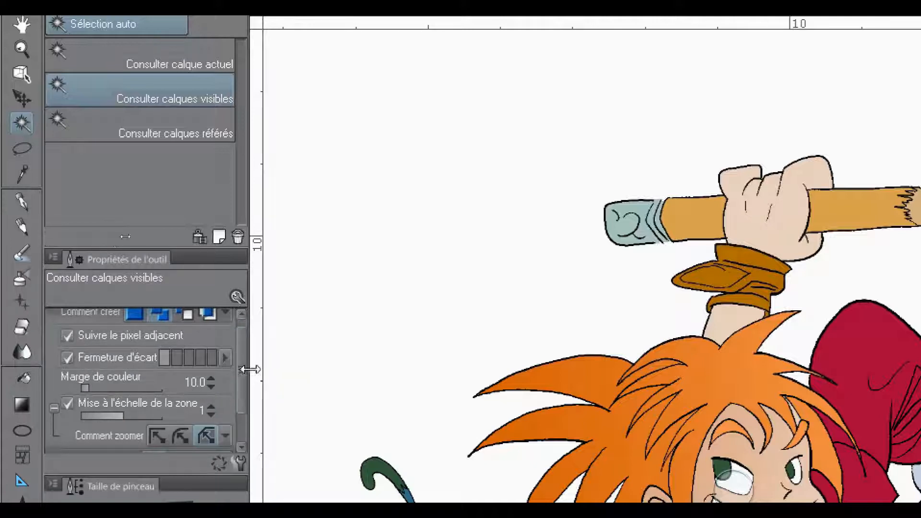
{"action": "scroll", "coordinate": [249, 393], "scroll_direction": "down", "scroll_amount": 1}
{"action": "scroll", "coordinate": [250, 397], "scroll_direction": "down", "scroll_amount": 1}
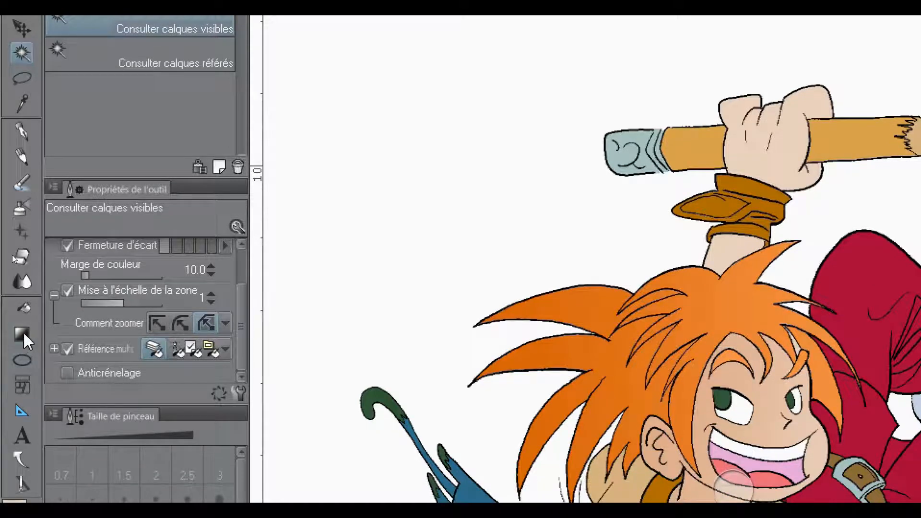
Compare the Gradient tool's foreground-to-background and foreground-to-transparent presets, and choose the foreground-to-transparent one.
{"action": "left_click", "coordinate": [22, 332]}
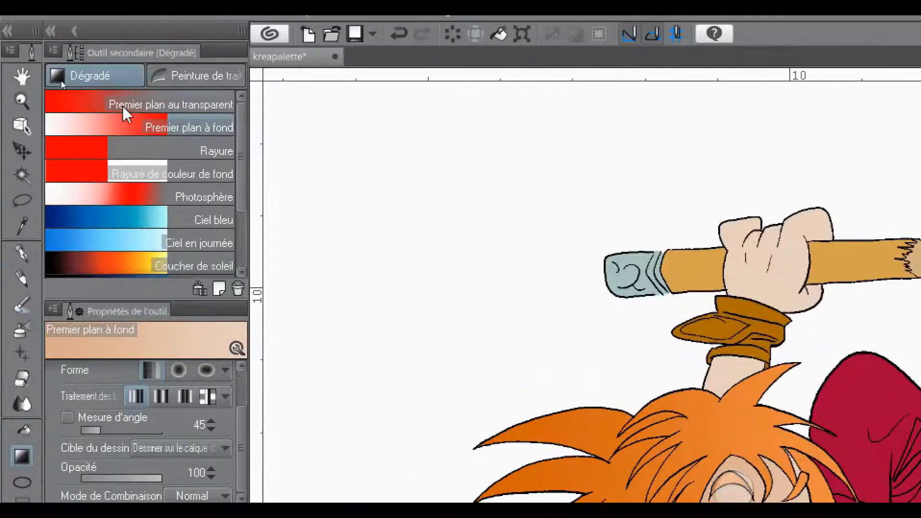
{"action": "left_click", "coordinate": [122, 104]}
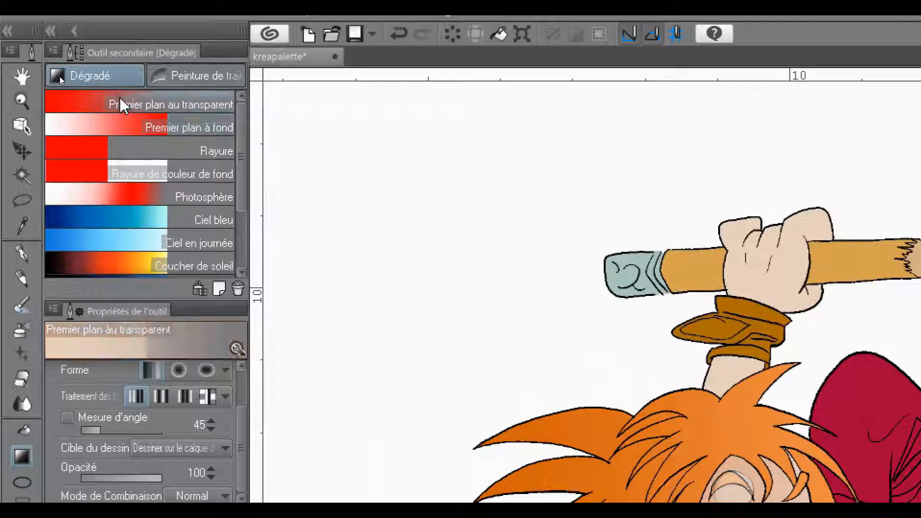
{"action": "left_click", "coordinate": [120, 122]}
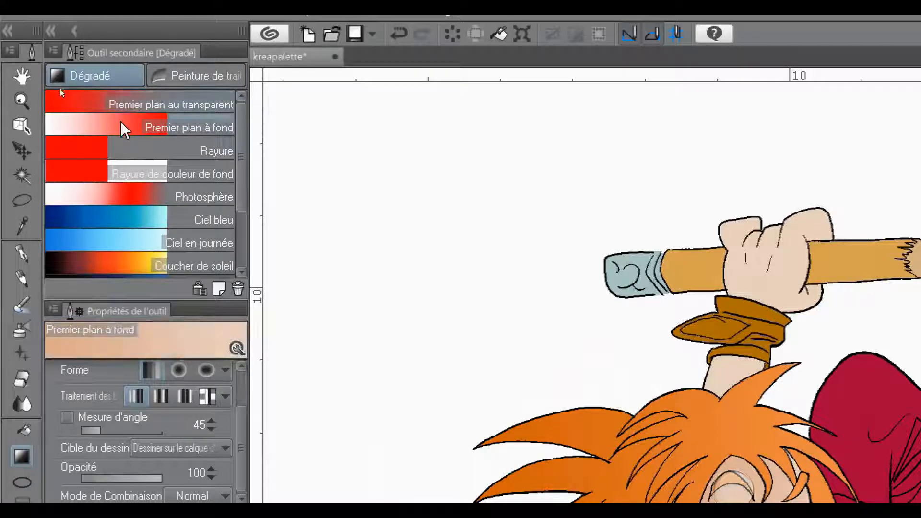
{"action": "left_click", "coordinate": [112, 94]}
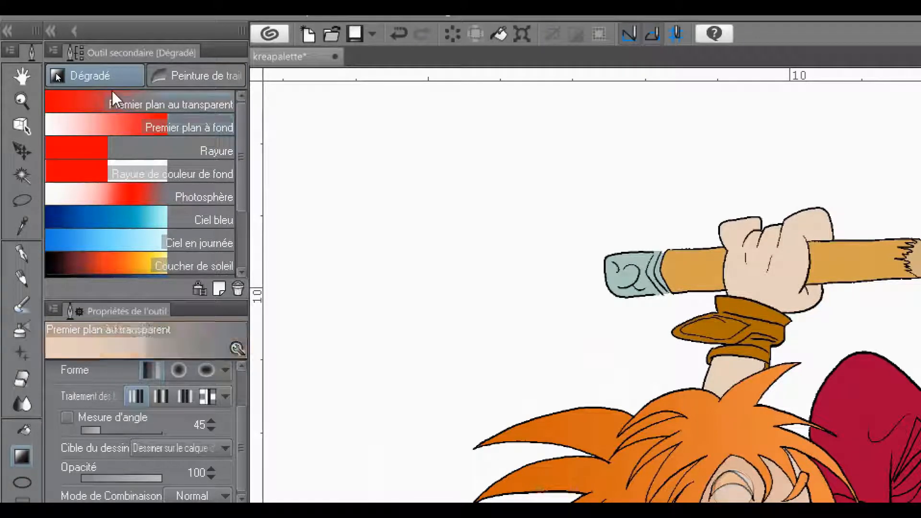
Preview the foreground-to-background gradient with the current skin colours, and return to the foreground-to-transparent preset.
{"action": "left_click", "coordinate": [96, 118]}
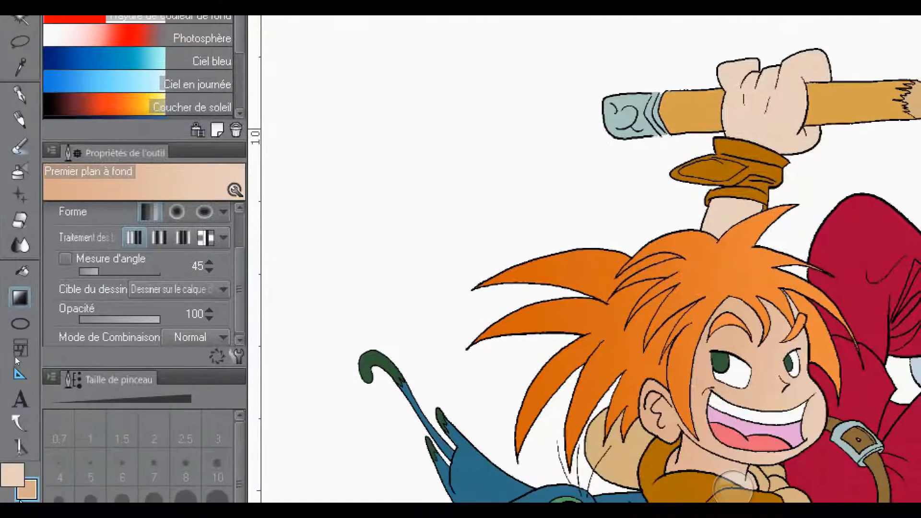
{"action": "left_click", "coordinate": [17, 475]}
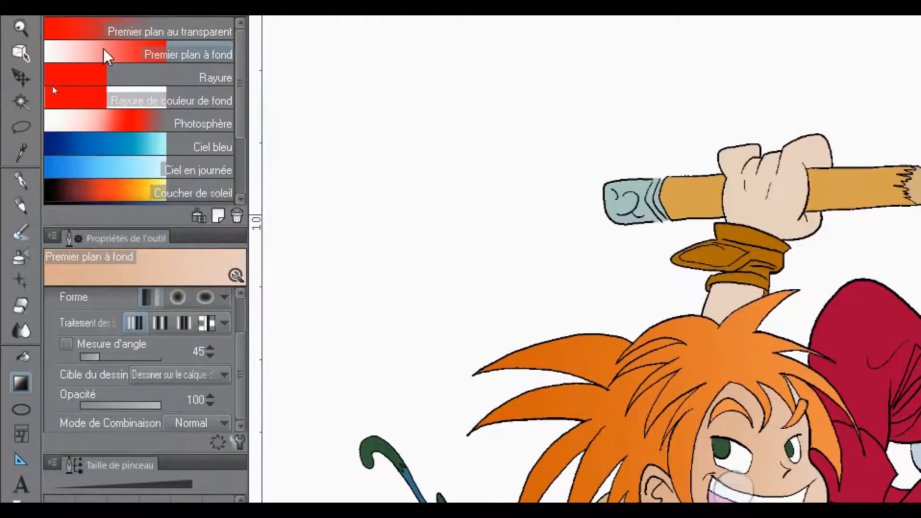
{"action": "left_click", "coordinate": [103, 32]}
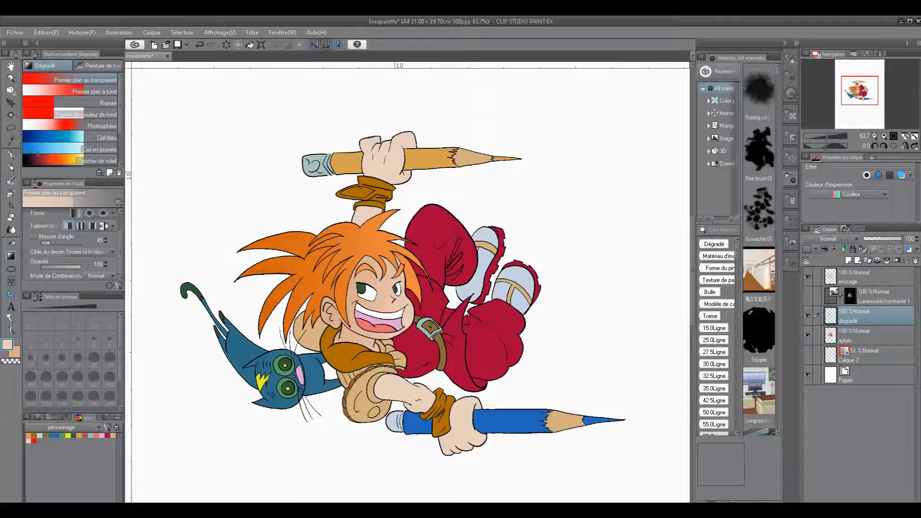
Sample the trousers' red and set a lighter and a darker shade of it as foreground and background colours.
{"action": "key", "text": "i"}
{"action": "scroll", "coordinate": [546, 335], "scroll_direction": "up", "scroll_amount": 3}
{"action": "left_click", "coordinate": [310, 352]}
{"action": "left_click", "coordinate": [7, 344]}
{"action": "key", "text": "Return"}
Auto select all red areas of the trousers, fill them with a linear foreground-to-background gradient, and deselect.
{"action": "key", "text": "w"}
{"action": "left_click", "coordinate": [468, 272]}
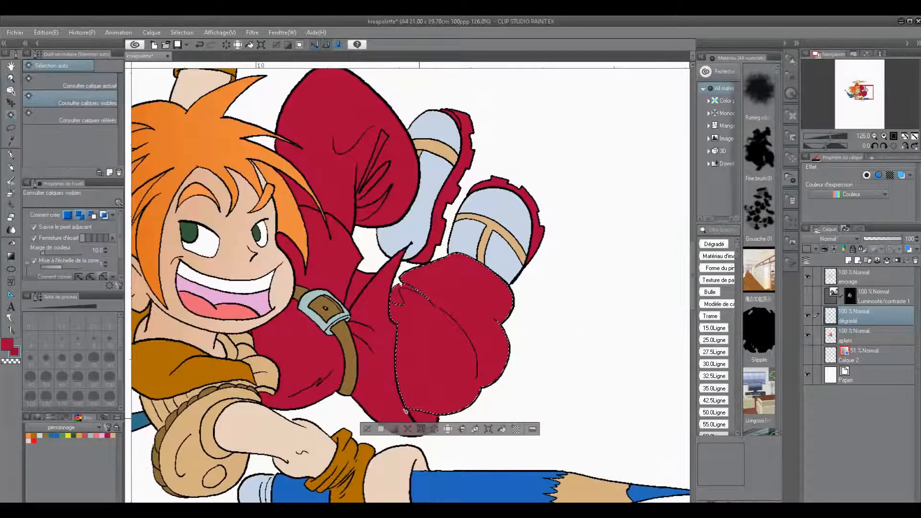
{"action": "key", "text": "g"}
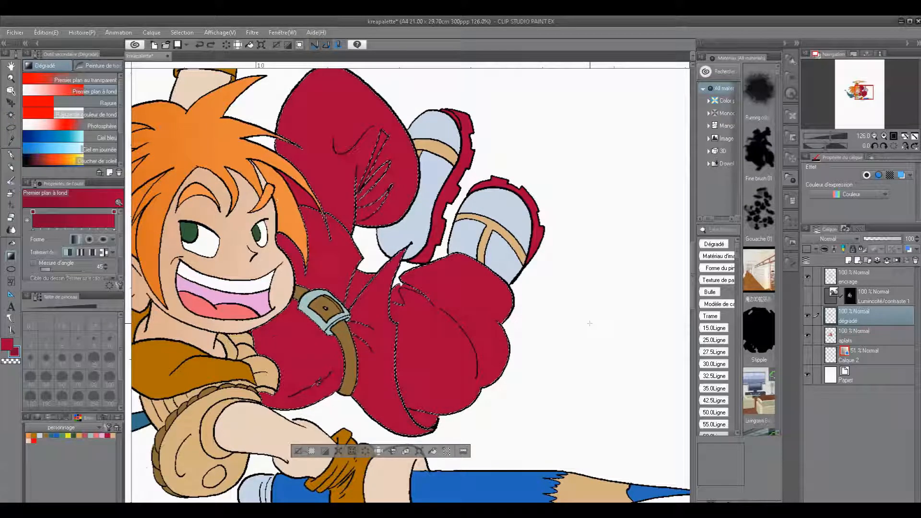
{"action": "key", "text": "w"}
{"action": "scroll", "coordinate": [366, 237], "scroll_direction": "down", "scroll_amount": 3}
{"action": "scroll", "coordinate": [366, 237], "scroll_direction": "up", "scroll_amount": 1}
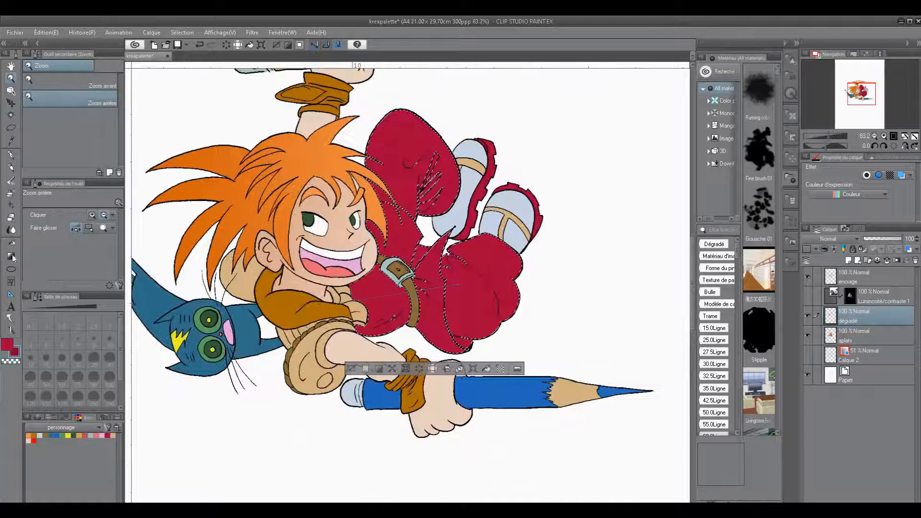
{"action": "key", "text": "g"}
{"action": "key", "text": "ctrl+d"}
Sample the brown of the sleeve and set a second shade of it for the gradient.
{"action": "key", "text": "i"}
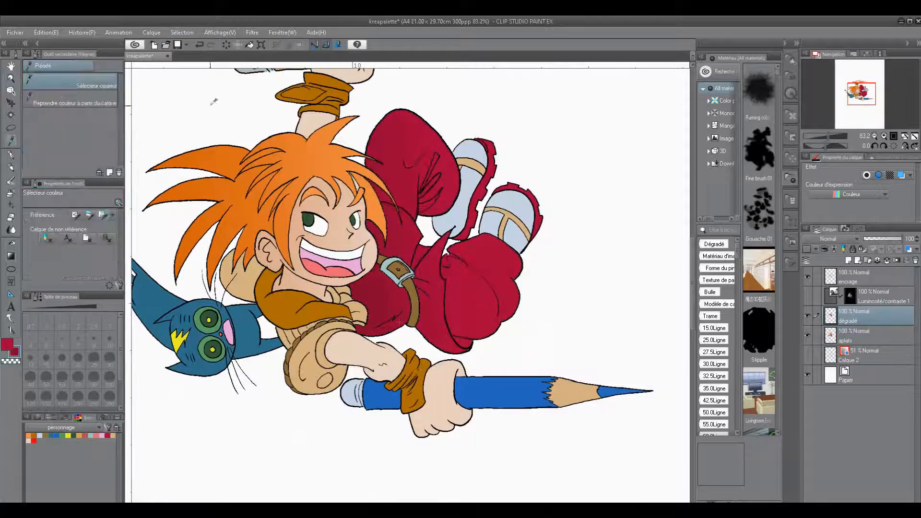
{"action": "left_click", "coordinate": [7, 345]}
{"action": "key", "text": "Return"}
{"action": "key", "text": "g"}
Auto select the brown sleeve and collar, fill them with a linear foreground-to-background gradient, and deselect.
{"action": "key", "text": "w"}
{"action": "left_click", "coordinate": [289, 270]}
{"action": "key", "text": "g"}
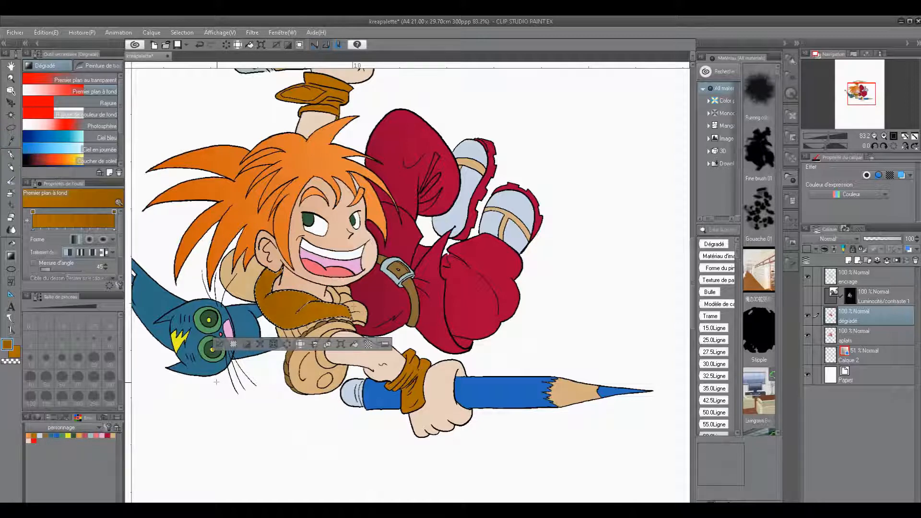
{"action": "key", "text": "ctrl+d"}
Sample the beige of the vest and darken the foreground colour to hue 36, luminosity 51, saturation 45.
{"action": "key", "text": "i"}
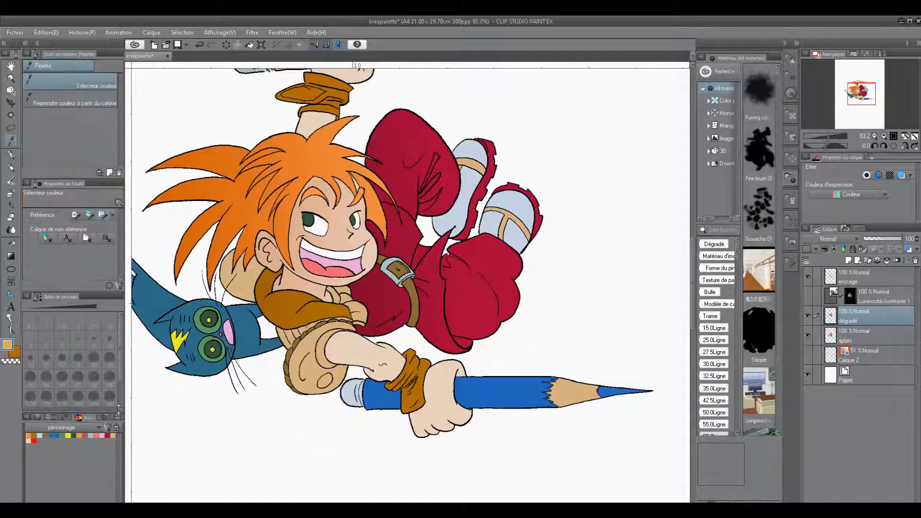
{"action": "left_click", "coordinate": [7, 344]}
{"action": "left_click", "coordinate": [111, 182]}
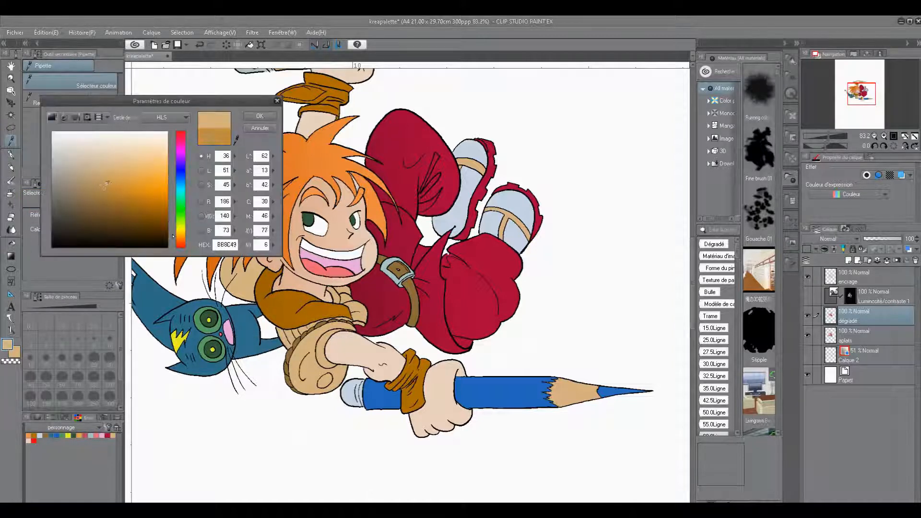
{"action": "key", "text": "Return"}
Auto select the beige vest areas, fill them with a diagonal foreground-to-background gradient, and deselect.
{"action": "key", "text": "w"}
{"action": "left_click", "coordinate": [335, 292]}
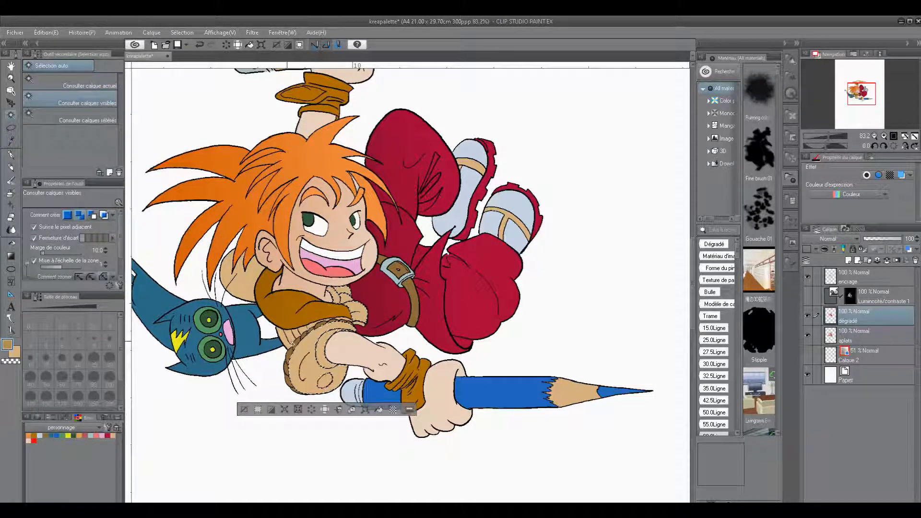
{"action": "key", "text": "g"}
{"action": "left_click_drag", "start_coordinate": [240, 259], "coordinate": [317, 345]}
{"action": "key", "text": "ctrl+d"}
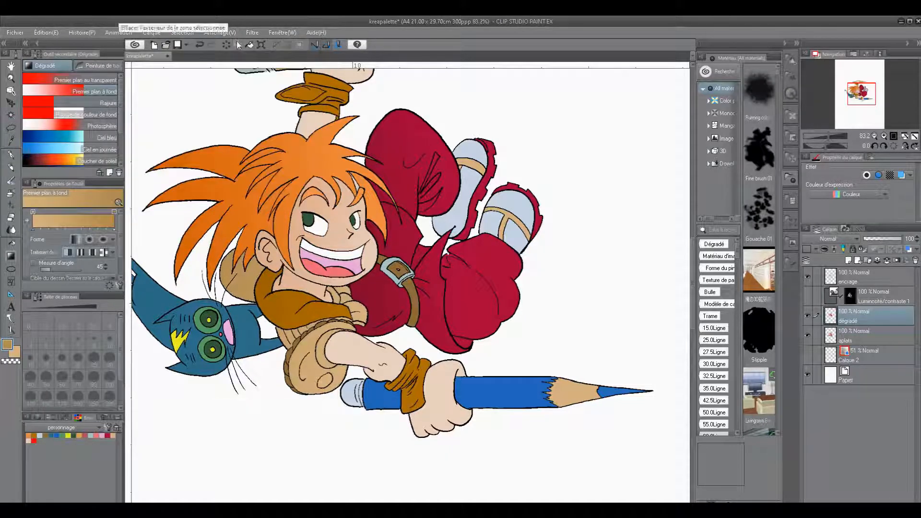
Auto select the blue areas of the cat's head and body.
{"action": "key", "text": "/"}
{"action": "left_click", "coordinate": [568, 249]}
{"action": "scroll", "coordinate": [154, 297], "scroll_direction": "up", "scroll_amount": 3}
{"action": "key", "text": "w"}
{"action": "left_click", "coordinate": [281, 287]}
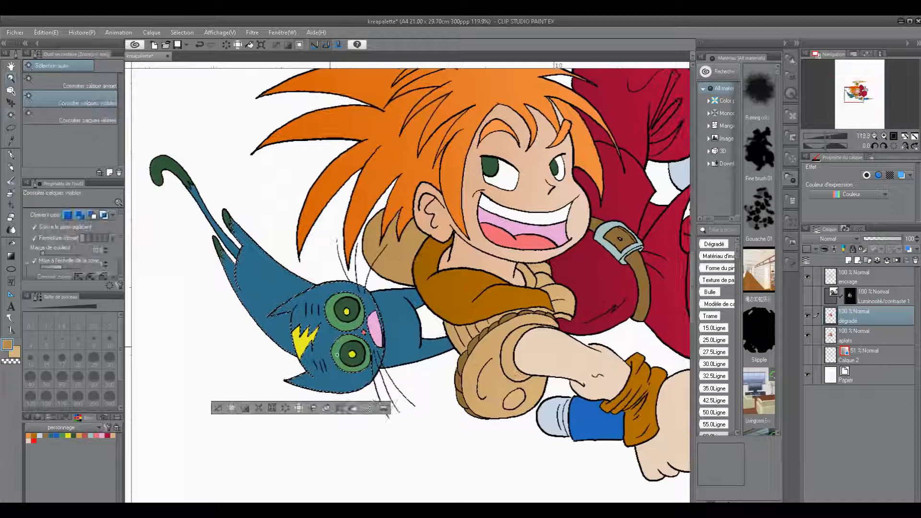
Sample the cat's blue and darken the foreground colour to 255C73.
{"action": "key", "text": "i"}
{"action": "left_click", "coordinate": [6, 344]}
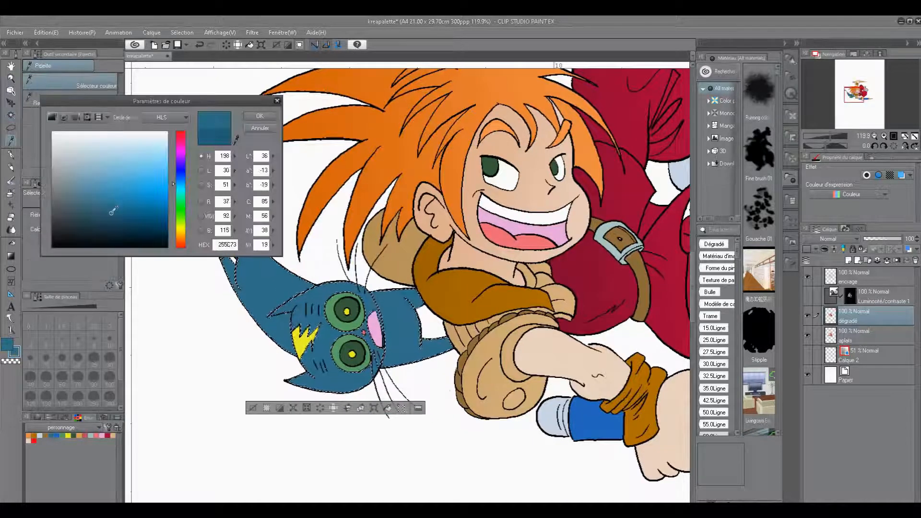
{"action": "key", "text": "Return"}
Fill the selected cat with a diagonal gradient between the two blue shades, and deselect.
{"action": "key", "text": "g"}
{"action": "left_click_drag", "start_coordinate": [230, 268], "coordinate": [364, 336]}
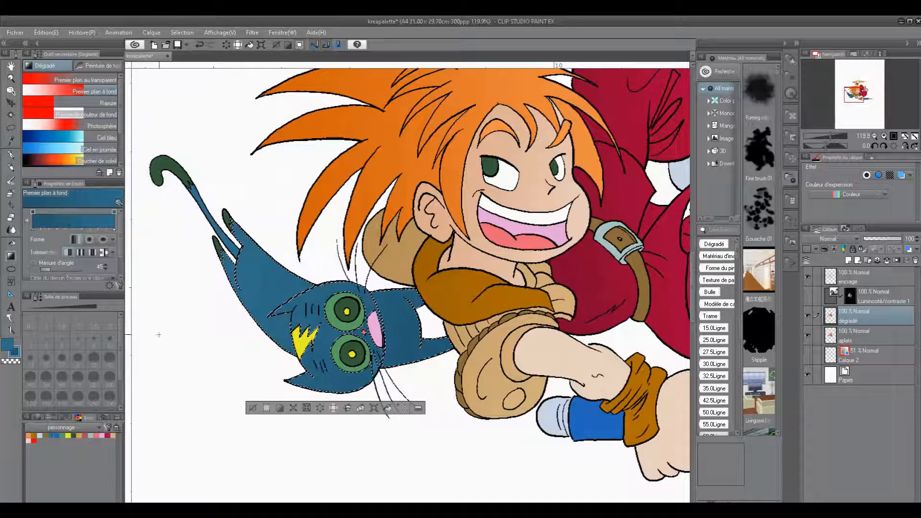
{"action": "key", "text": "ctrl+d"}
{"action": "scroll", "coordinate": [630, 123], "scroll_direction": "down", "scroll_amount": 3}
Auto select the bare skin of the arms and hands, and show the colour history.
{"action": "key", "text": "w"}
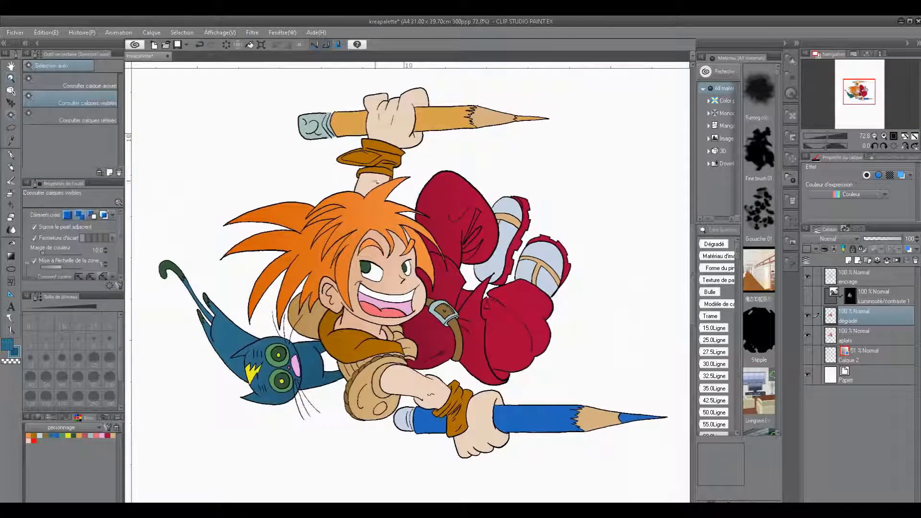
{"action": "left_click", "coordinate": [612, 158]}
{"action": "left_click", "coordinate": [105, 417]}
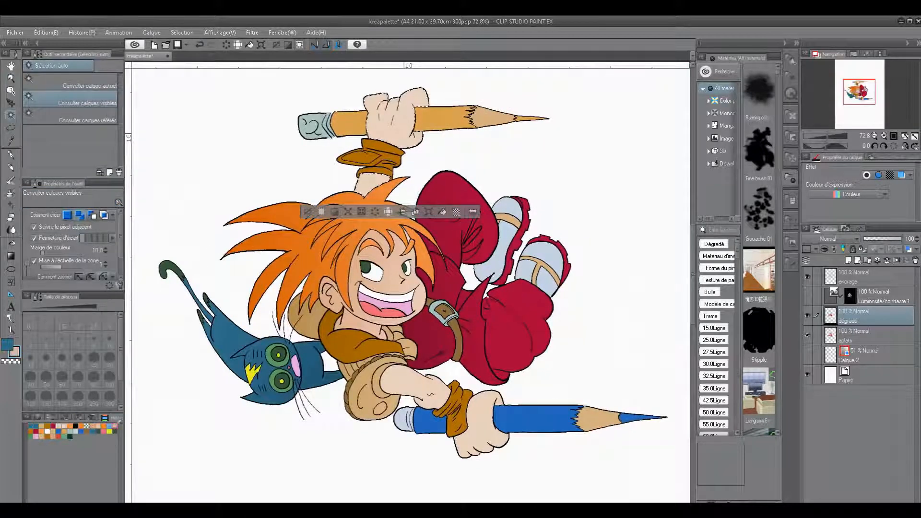
Fill the selected arms and hands with a linear gradient between the sampled skin tone and a darker shade, and deselect.
{"action": "key", "text": "i"}
{"action": "left_click", "coordinate": [374, 180]}
{"action": "left_click", "coordinate": [7, 344]}
{"action": "left_click", "coordinate": [261, 120]}
{"action": "key", "text": "g"}
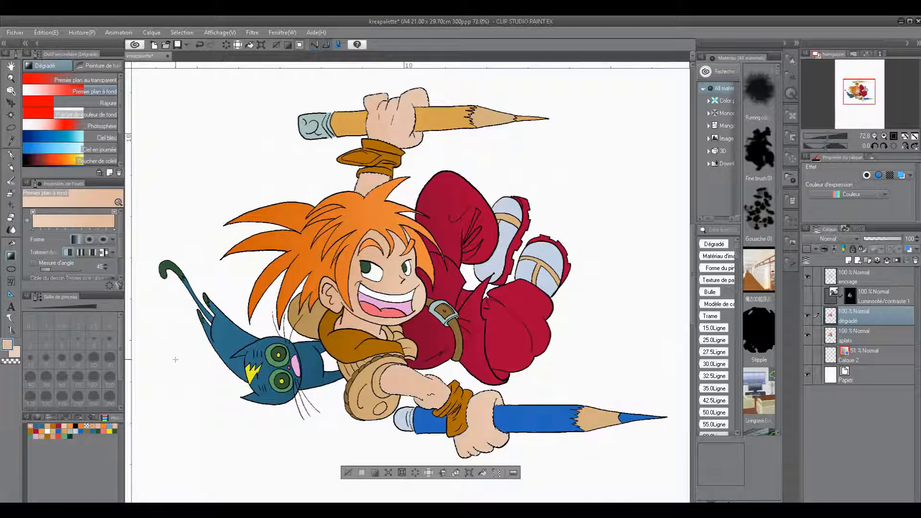
{"action": "key", "text": "ctrl+d"}
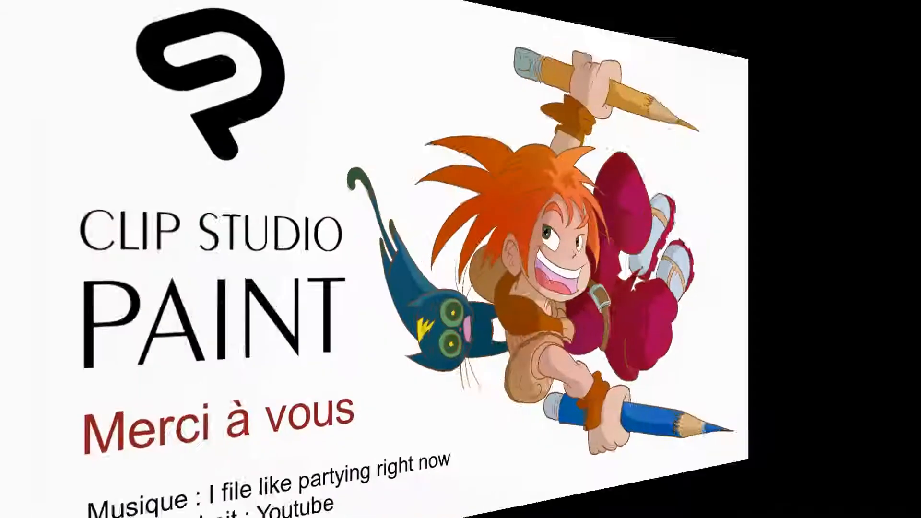